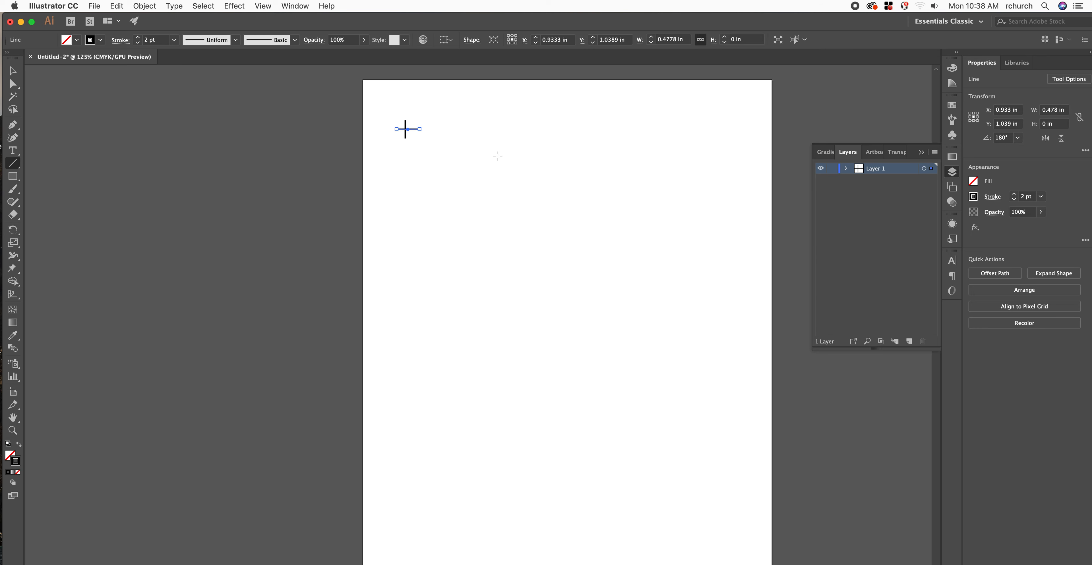
Step: Copy the whole crosshair mark to the artboard's right side, centred at about X 7.74 in, Y 7.06 in
left_click(12, 71)
left_click_drag(426, 141, 373, 115)
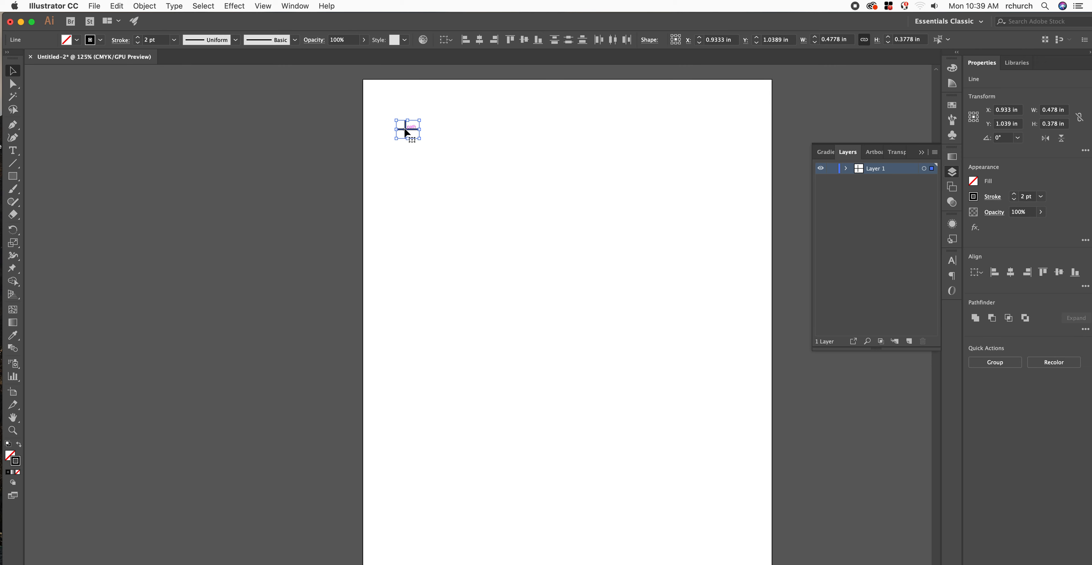
left_click_drag(405, 130, 734, 421)
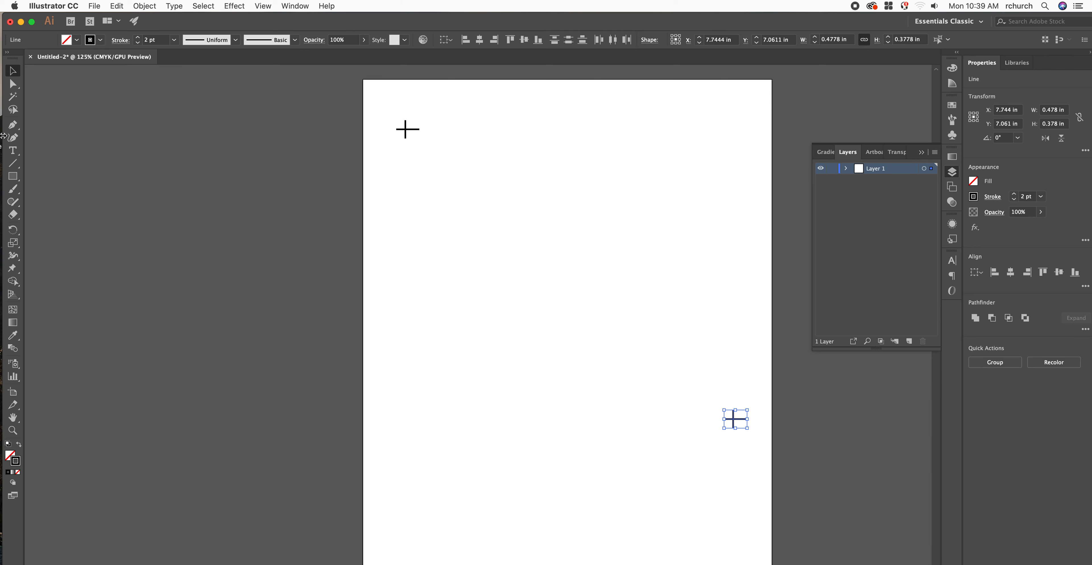
Step: Create an area text frame about 5.14 by 1.68 in between the two crosshair marks, containing the word "Trapping"
left_click(12, 150)
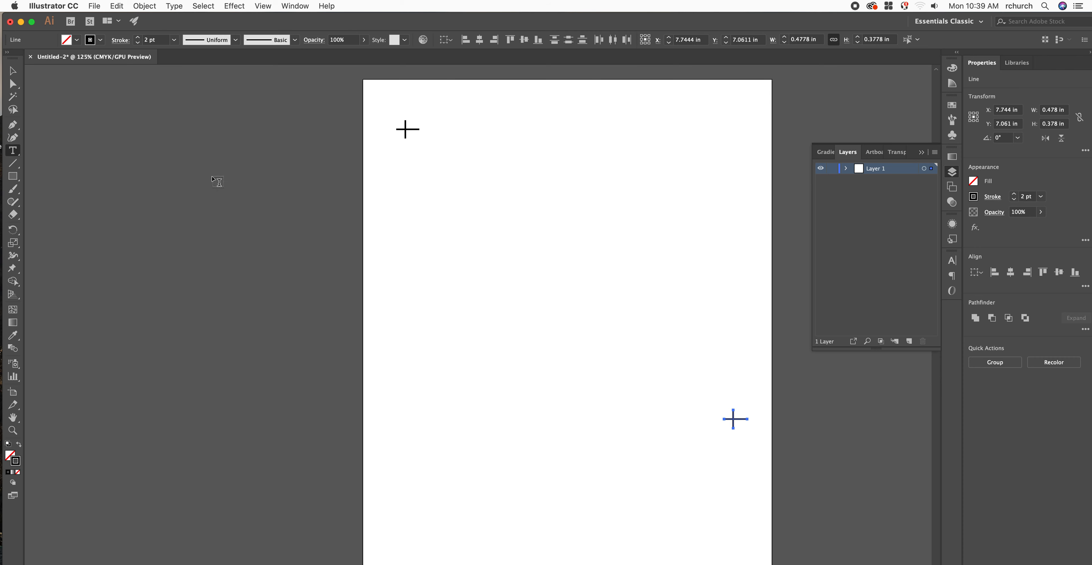
left_click_drag(441, 197, 687, 276)
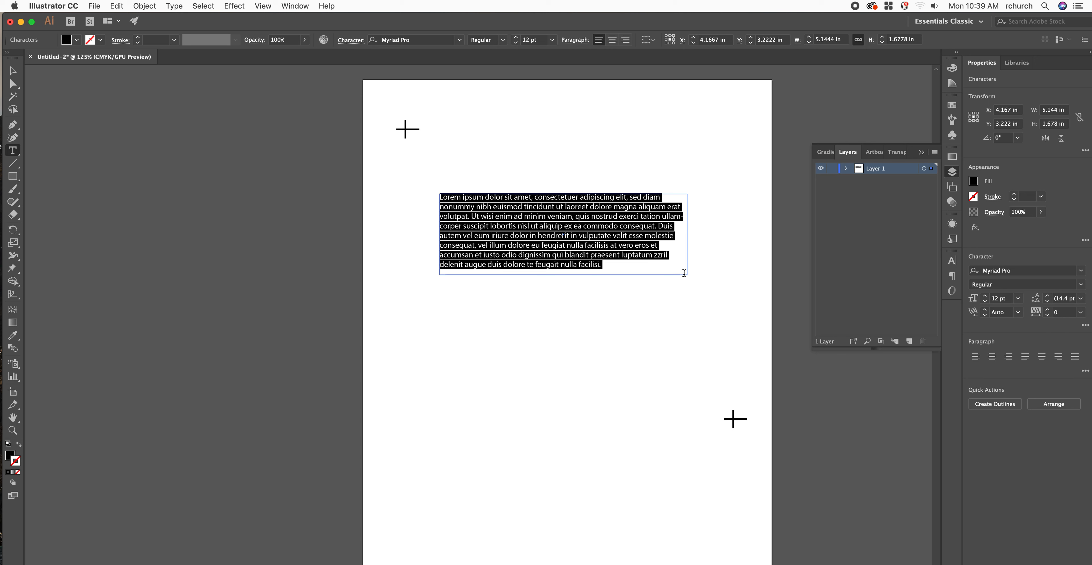
key("BackSpace")
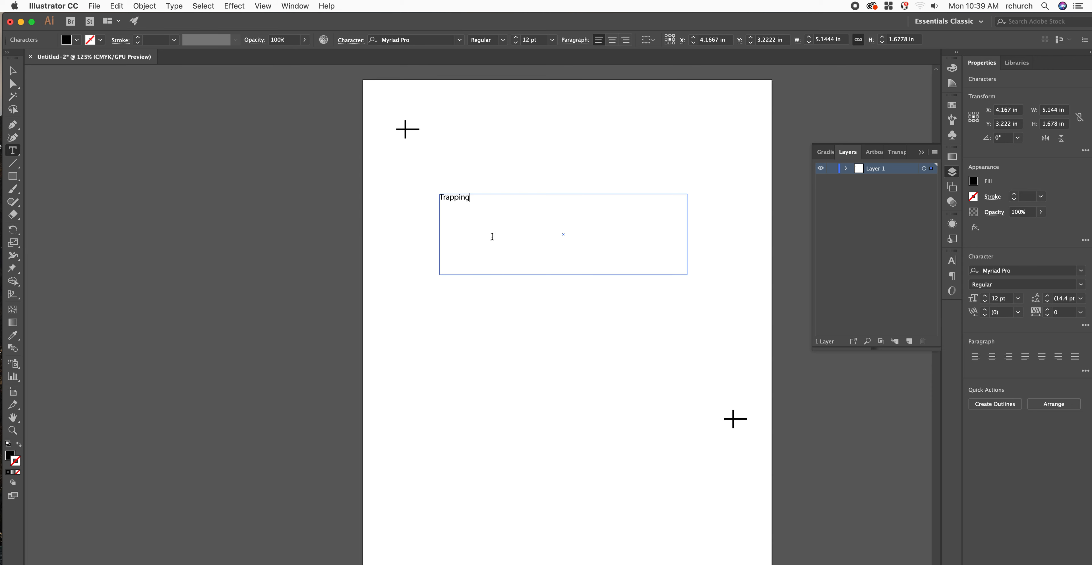
Step: Enlarge the "Trapping" text to 98 pt so the word fills the frame's width on one line
left_click_drag(470, 197, 437, 199)
left_click(551, 41)
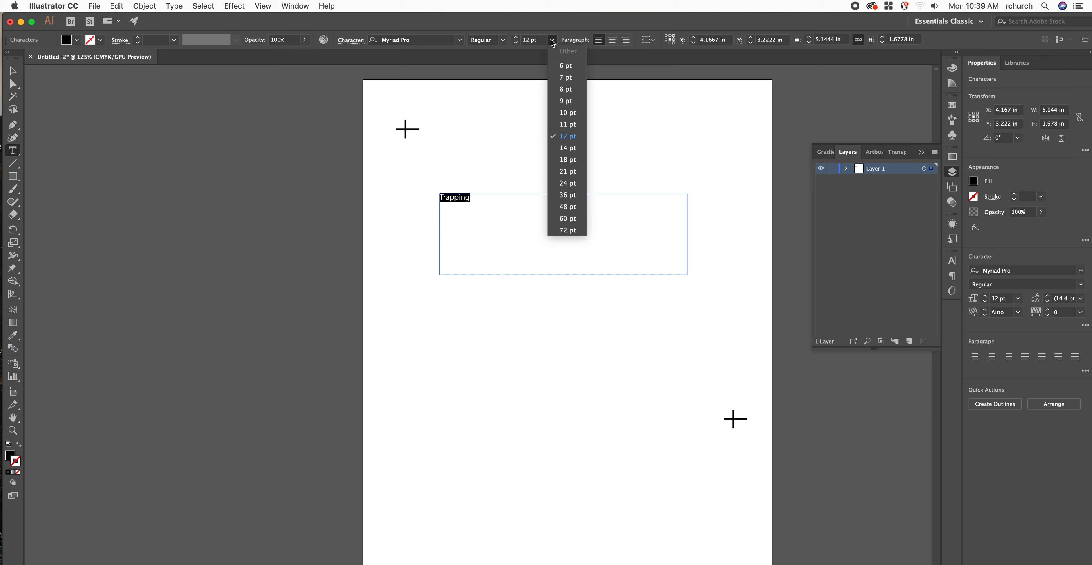
left_click(565, 230)
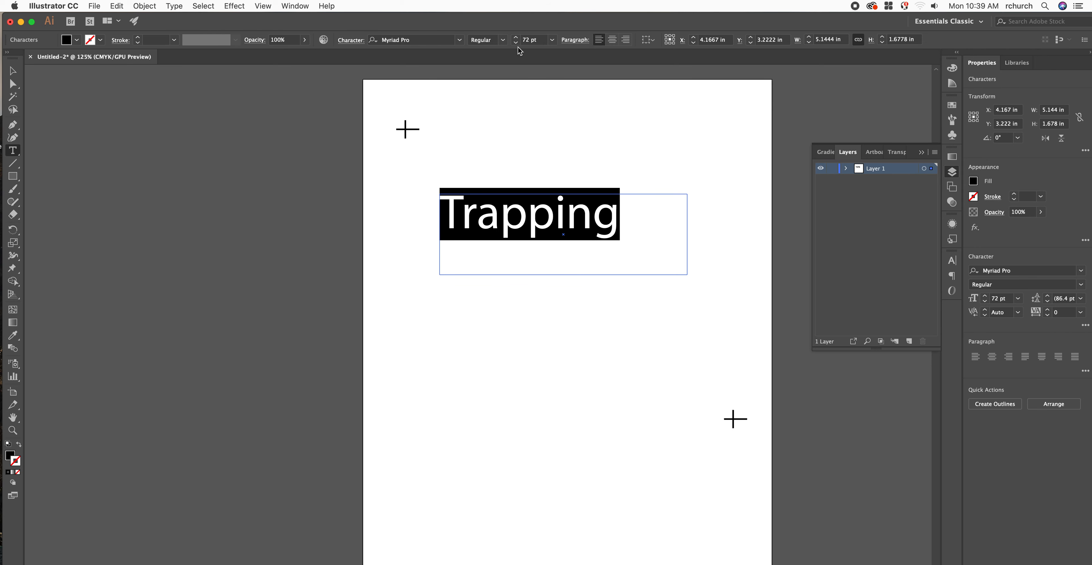
left_click_drag(517, 41, 516, 40)
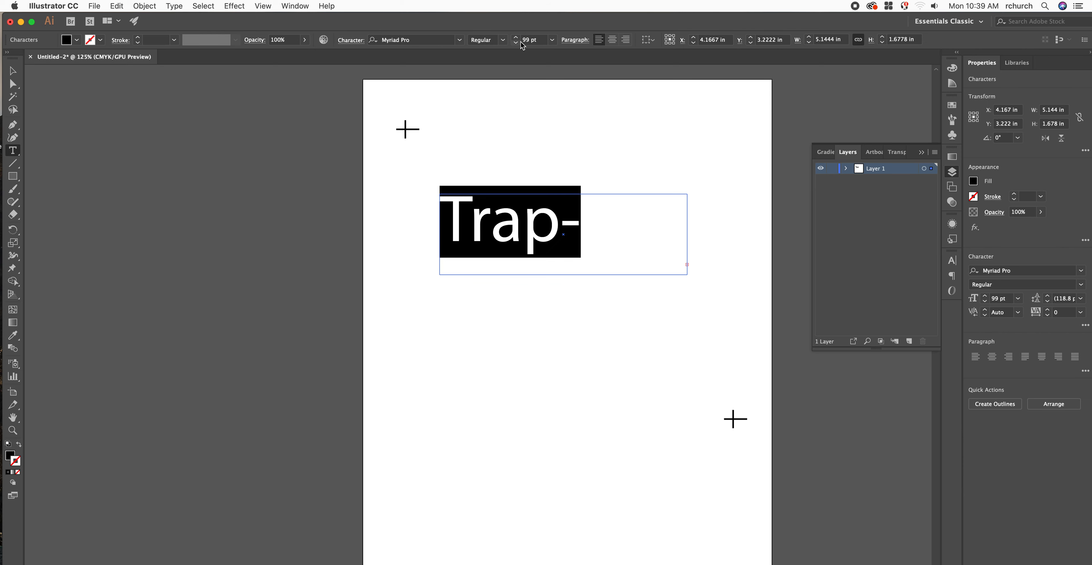
left_click(517, 42)
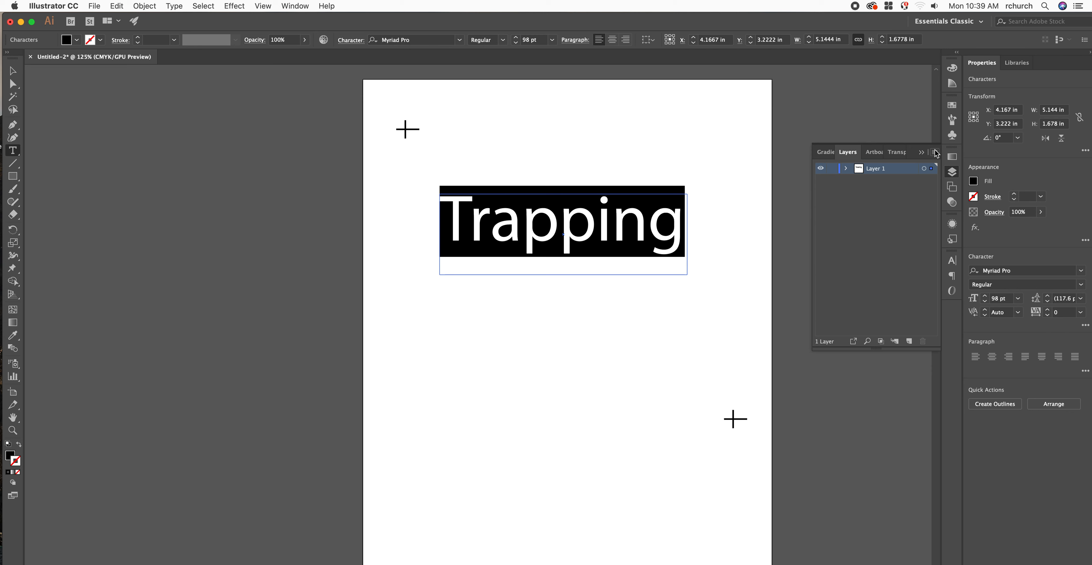
Step: Give the "Trapping" text a cyan stroke and a yellow fill
left_click(952, 106)
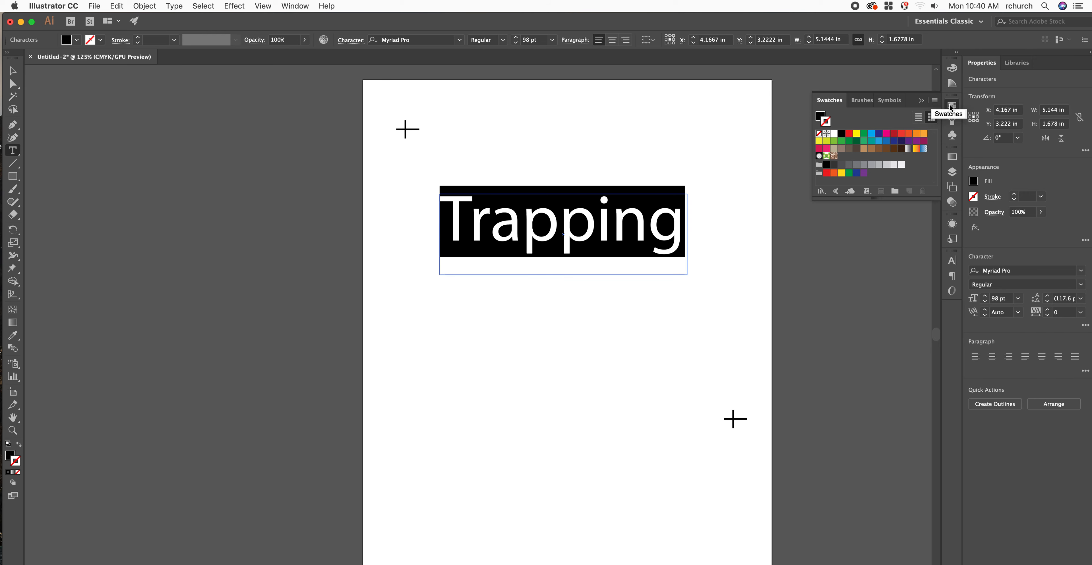
left_click(871, 135)
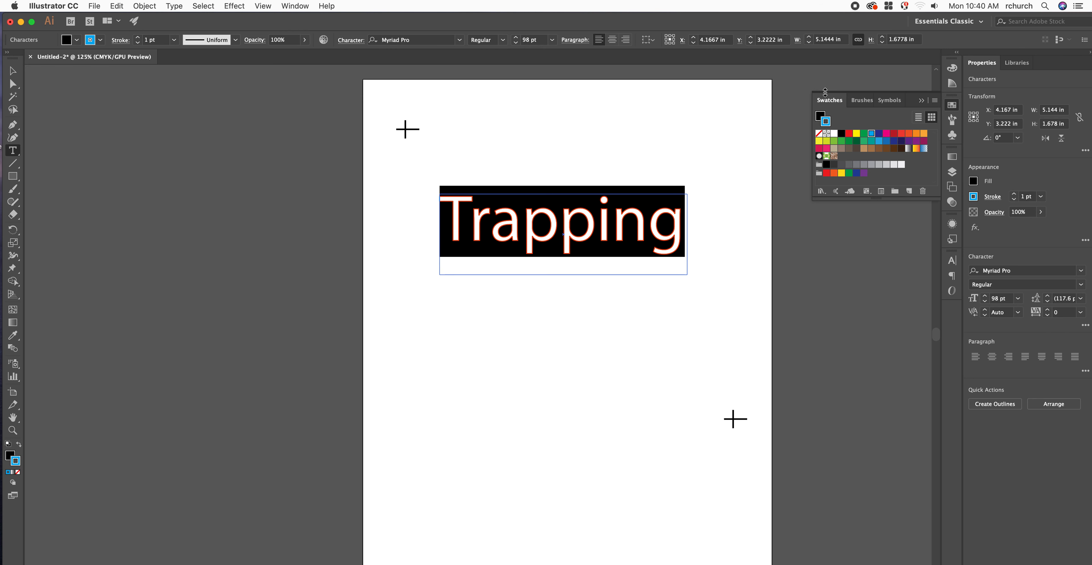
left_click(821, 116)
left_click(857, 134)
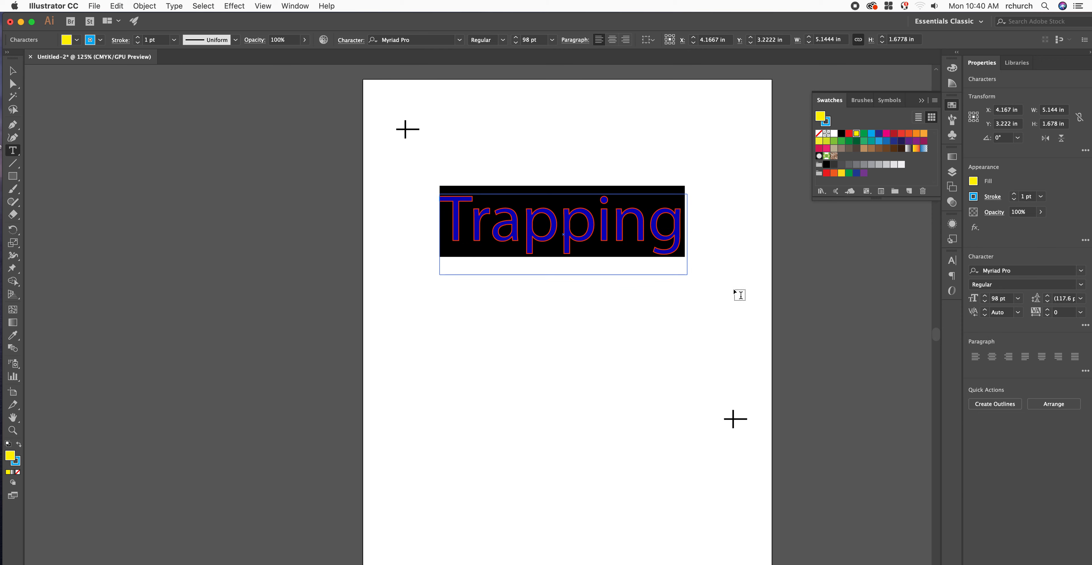
left_click(13, 71)
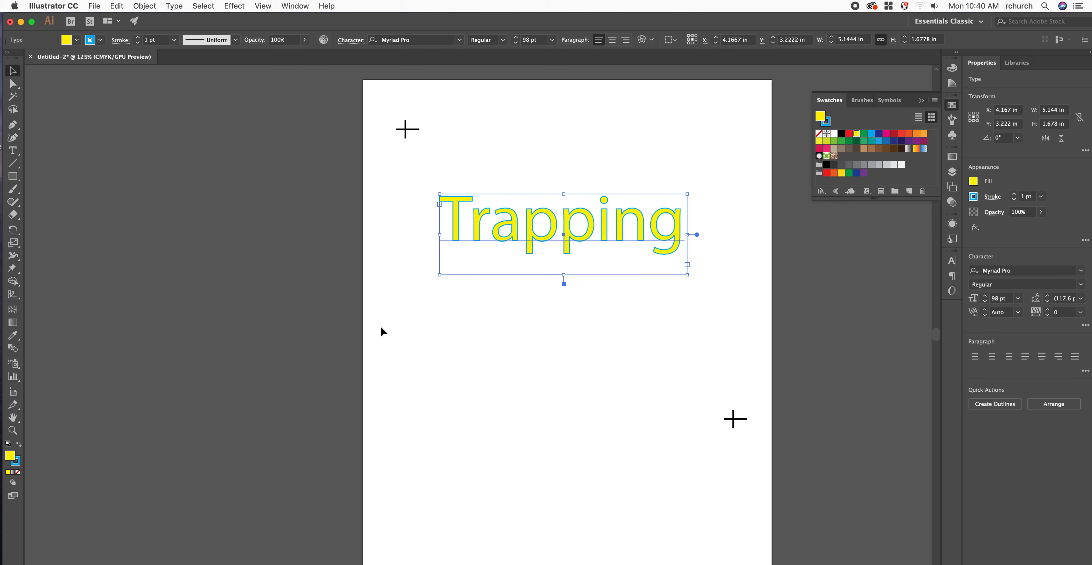
left_click(461, 359)
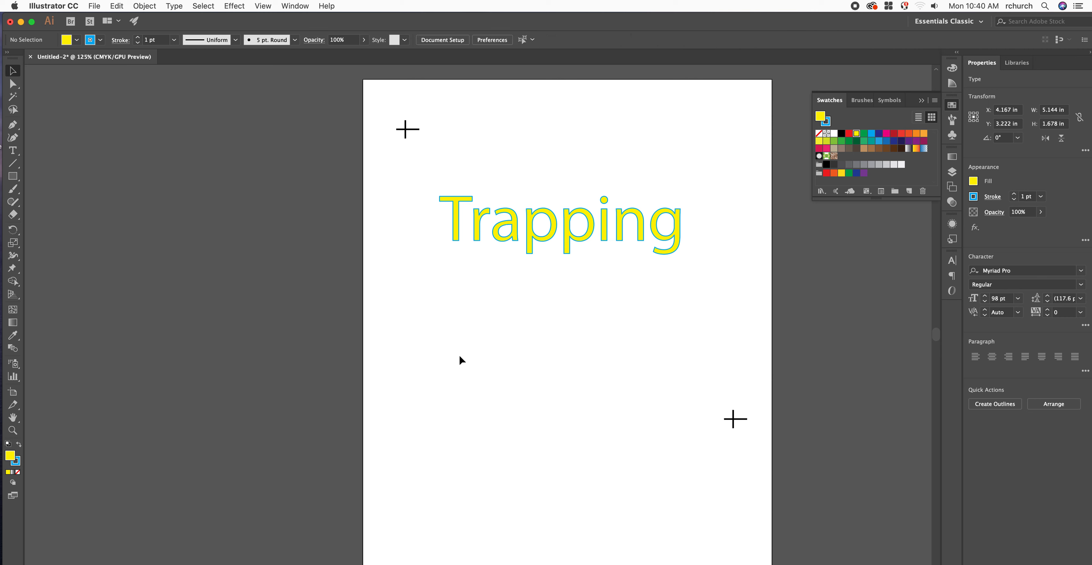
Step: Set the stroke weight of the "Trapping" text to 2 pt
left_click(559, 237)
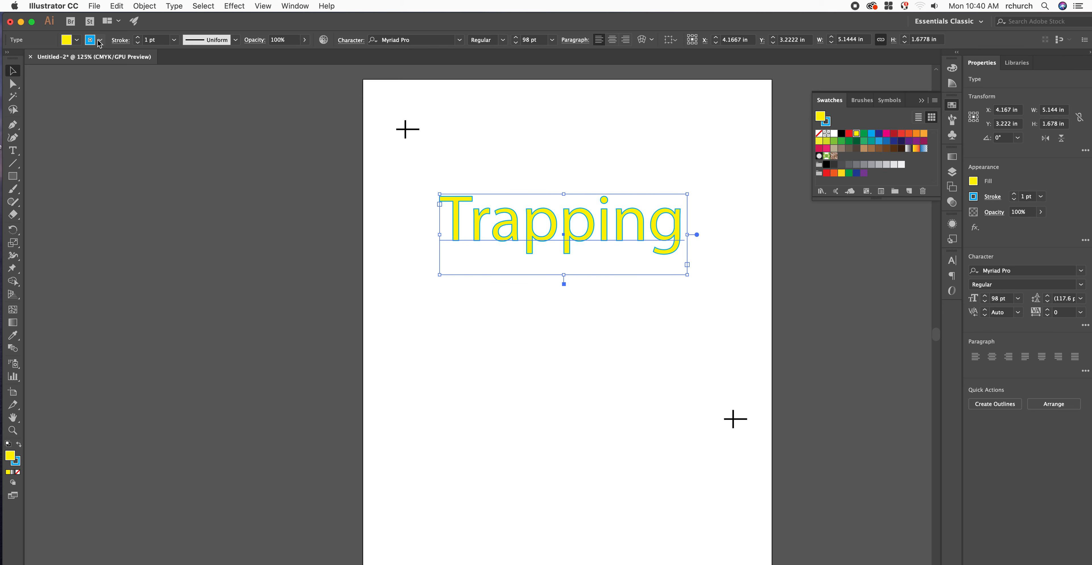
left_click(17, 463)
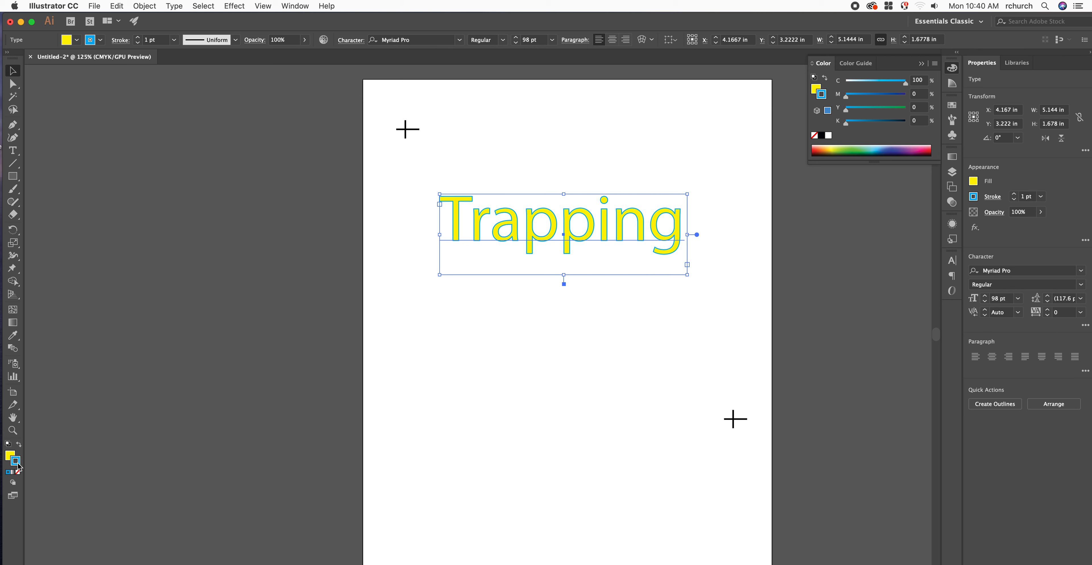
left_click(140, 39)
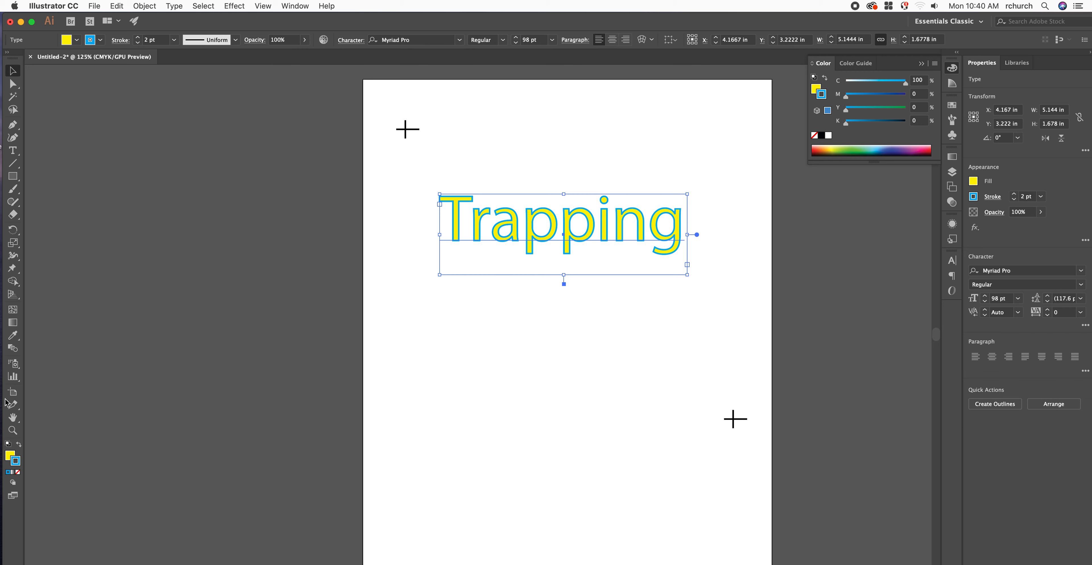
Step: Duplicate Layer 1 with all its artwork
left_click(13, 430)
left_click_drag(581, 221, 851, 326)
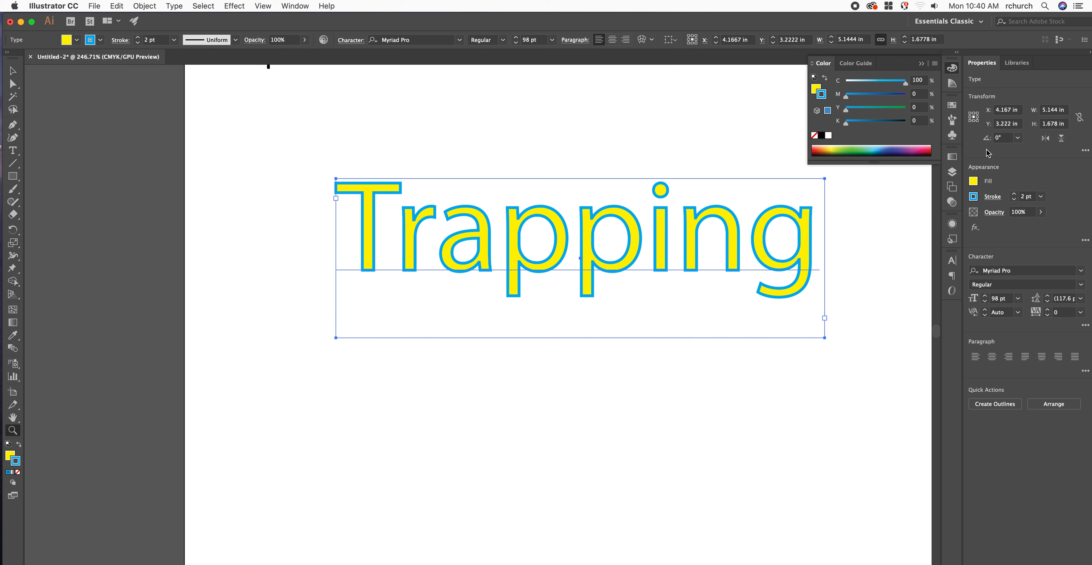
left_click(951, 172)
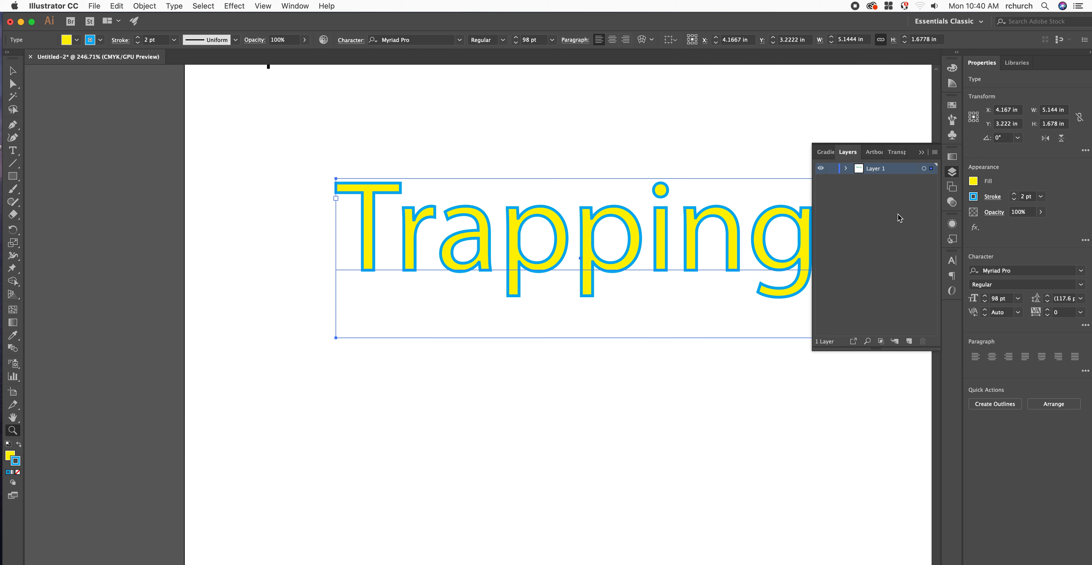
left_click(935, 154)
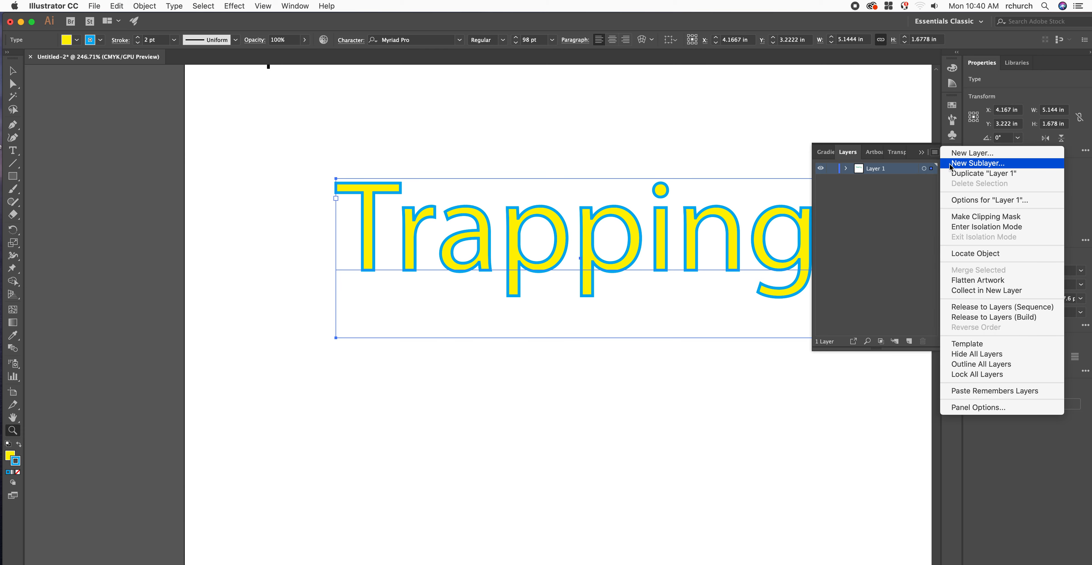
left_click(971, 173)
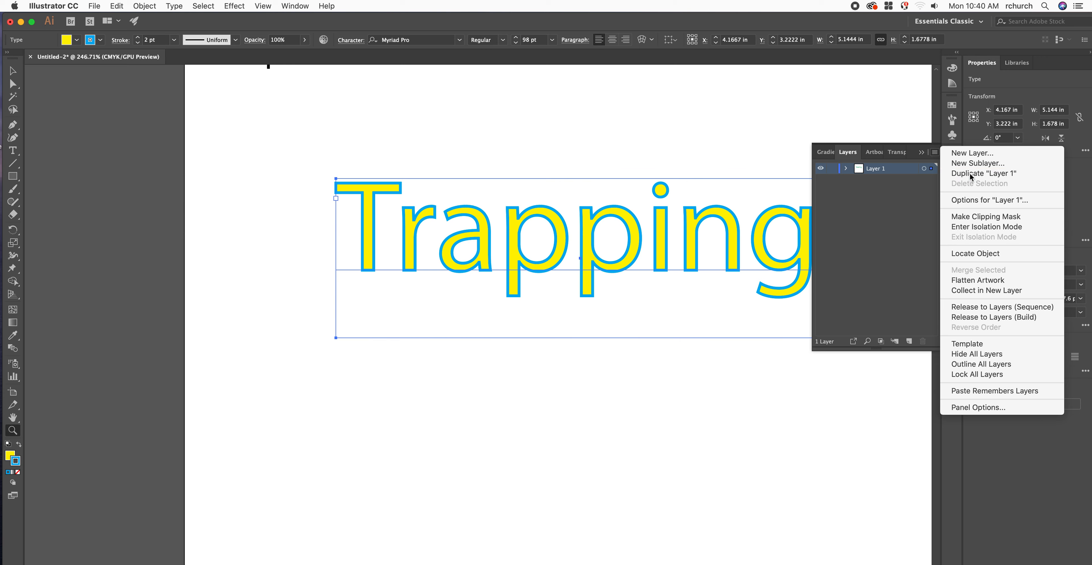
Step: Rename the duplicated layer "Fill color" and the original layer "Stroke"
double_click(874, 169)
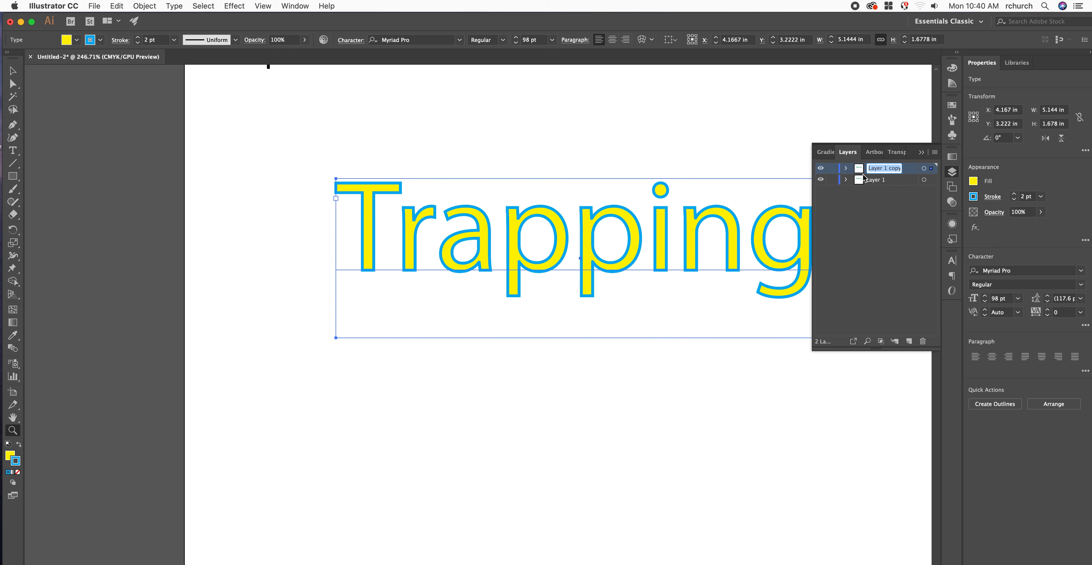
type("Fill color")
left_click(873, 183)
double_click(873, 181)
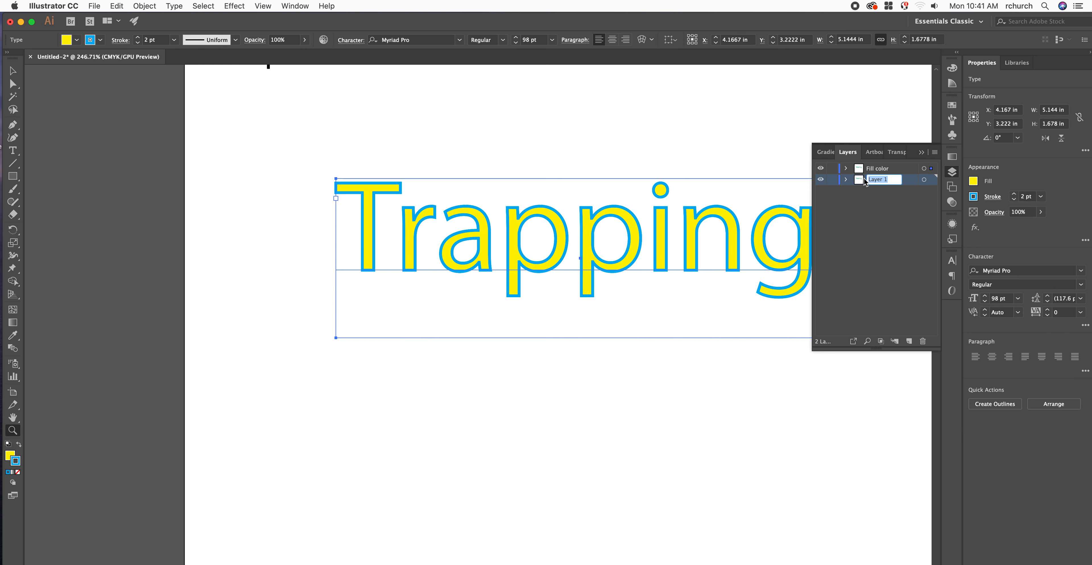
type("Stroke")
Step: Lock the Fill color layer, remove the fill from the Stroke layer's text, and check it with the Fill color layer briefly hidden
left_click(834, 169)
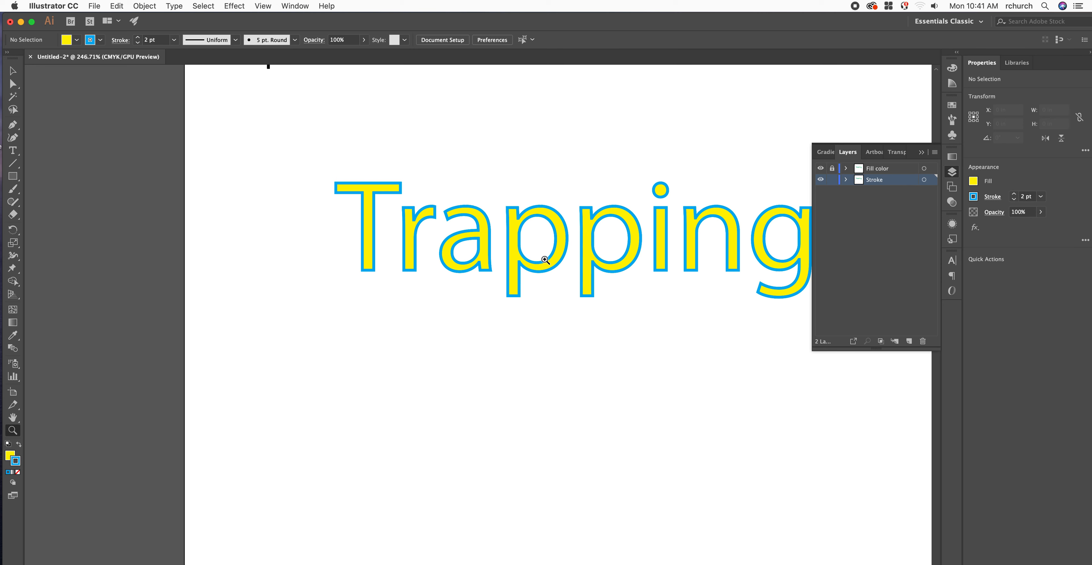
left_click(13, 71)
left_click(387, 214)
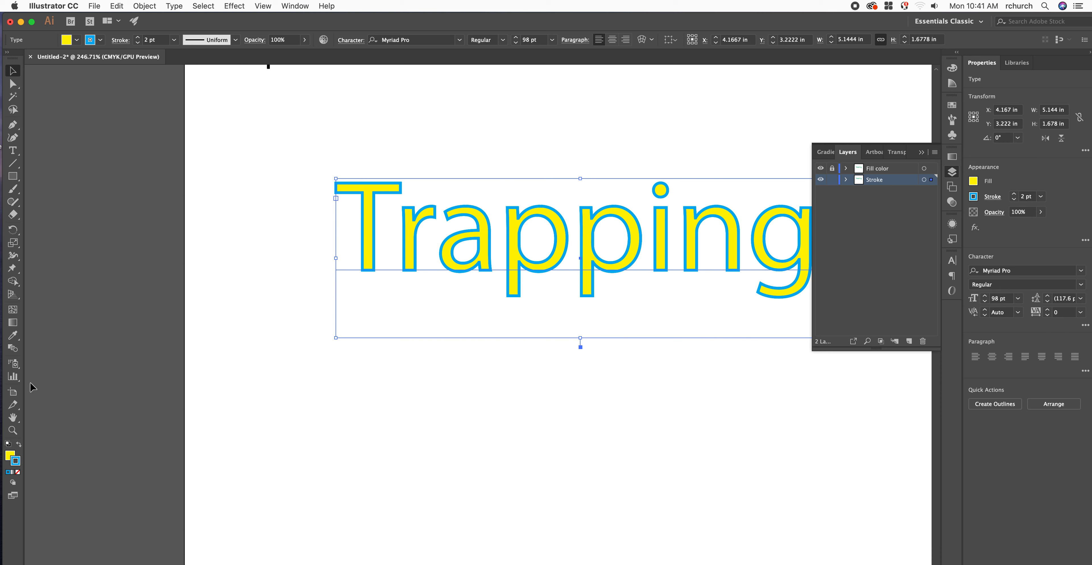
left_click(78, 40)
left_click(7, 58)
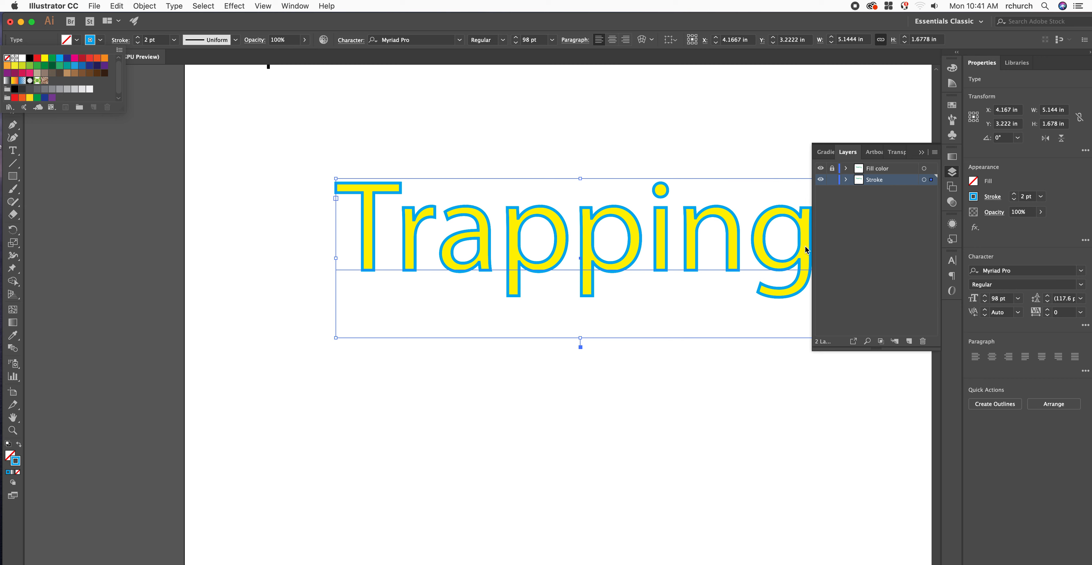
left_click(841, 233)
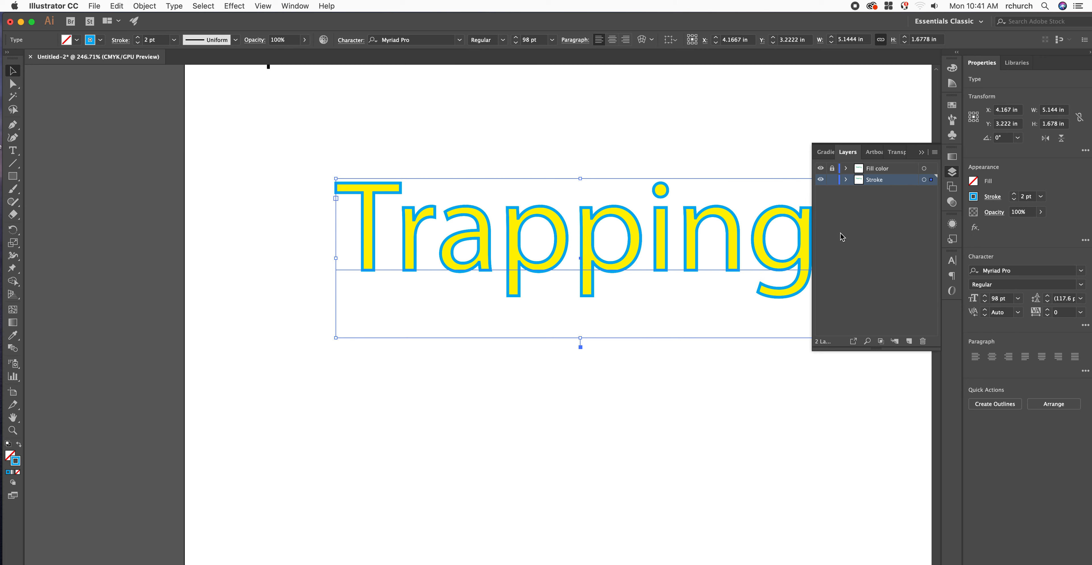
left_click(821, 169)
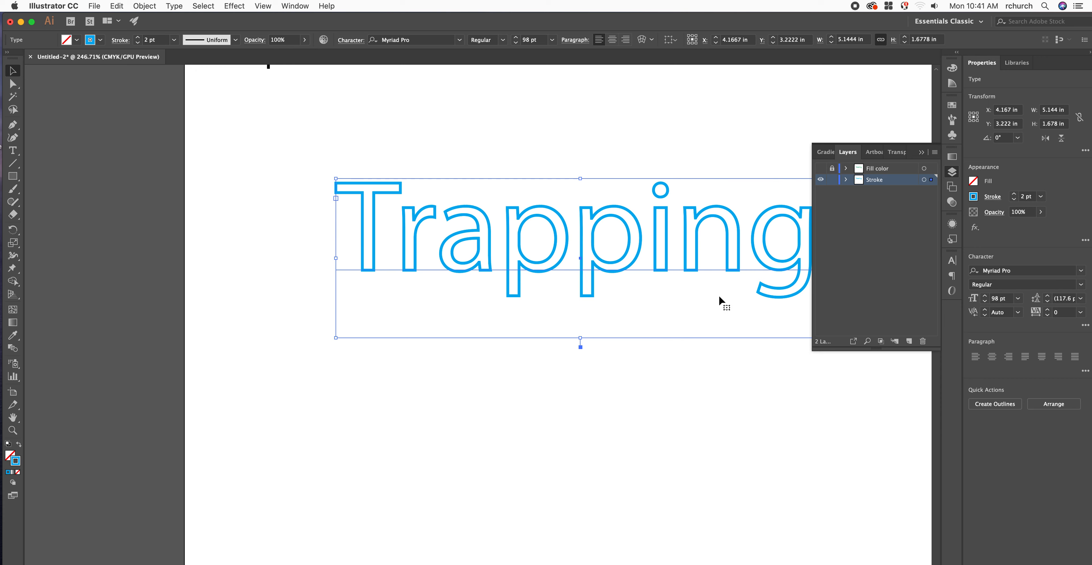
left_click(821, 168)
Step: Hide and lock the Stroke layer, and make the Fill color layer unlocked and active
left_click(821, 180)
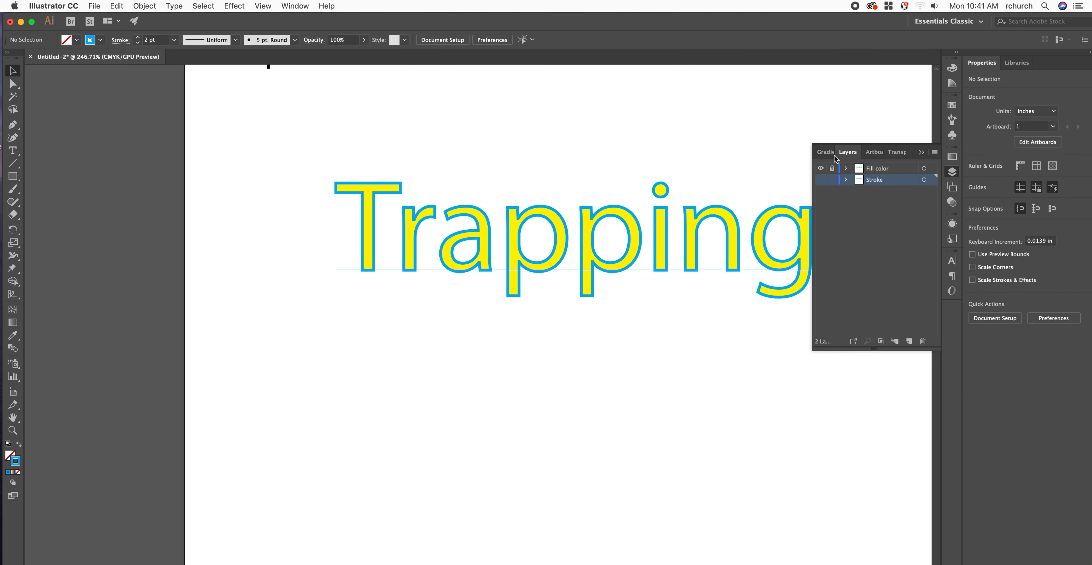
left_click(833, 179)
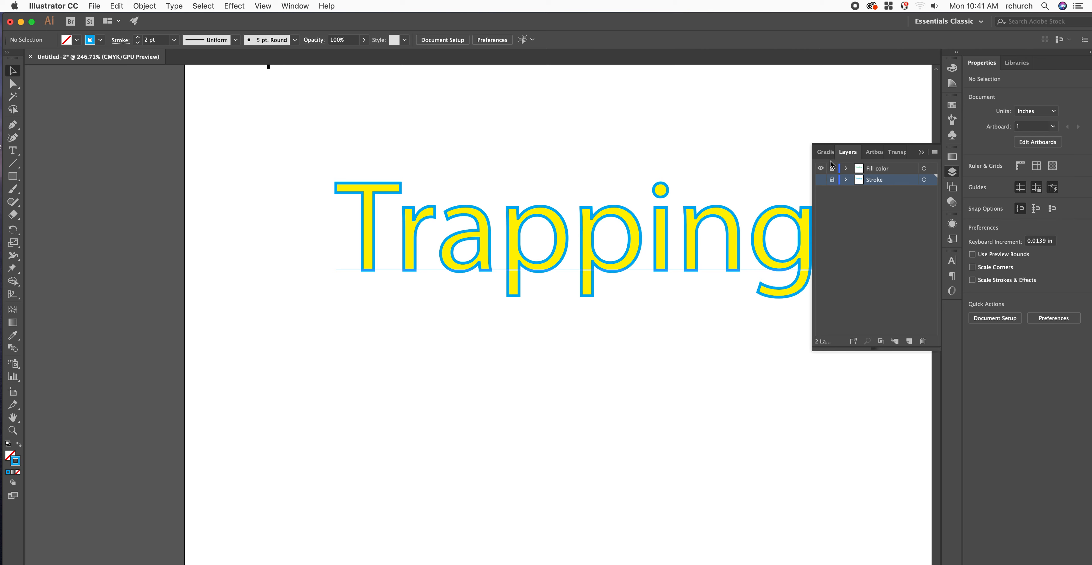
left_click(897, 168)
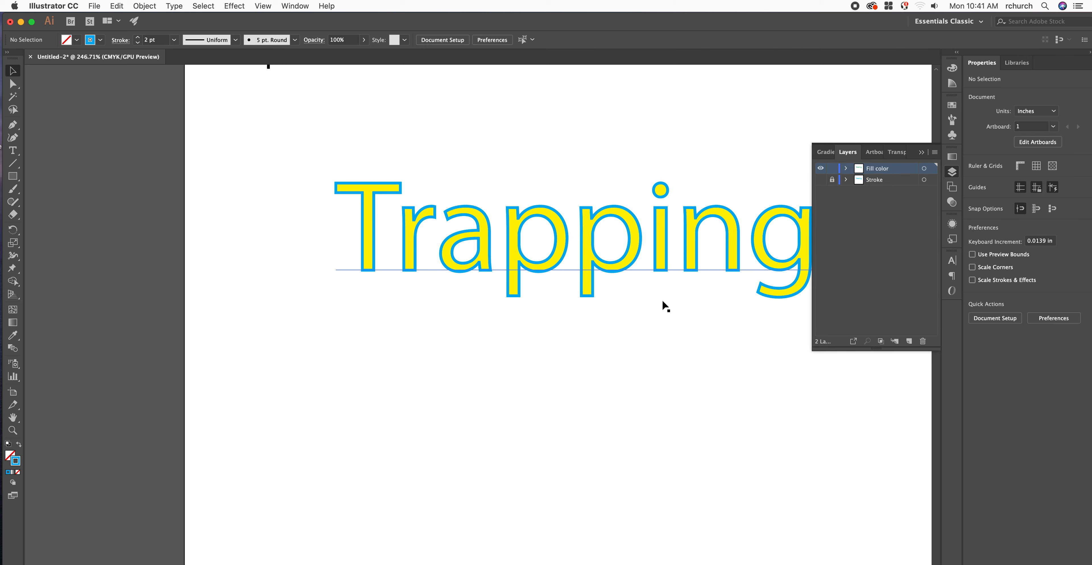
Step: Change the stroke of the "Trapping" text on the Fill color layer to yellow
left_click(521, 267)
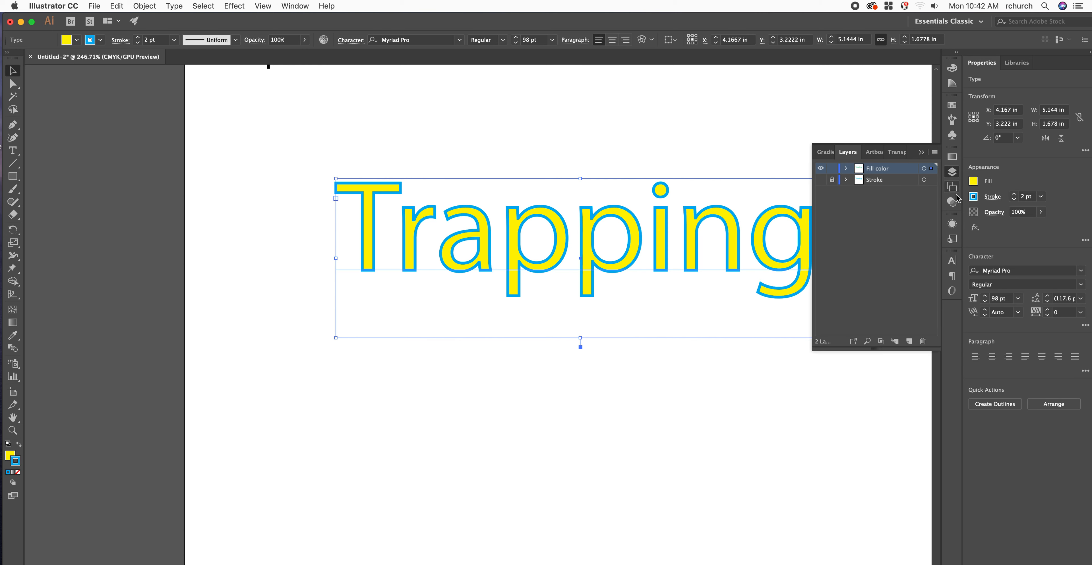
left_click(952, 106)
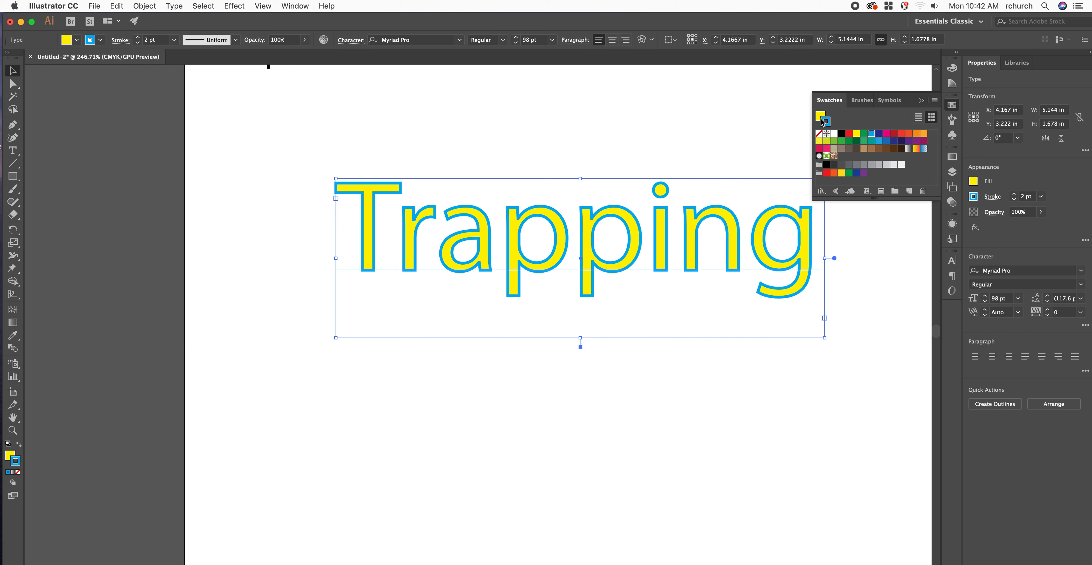
left_click(856, 133)
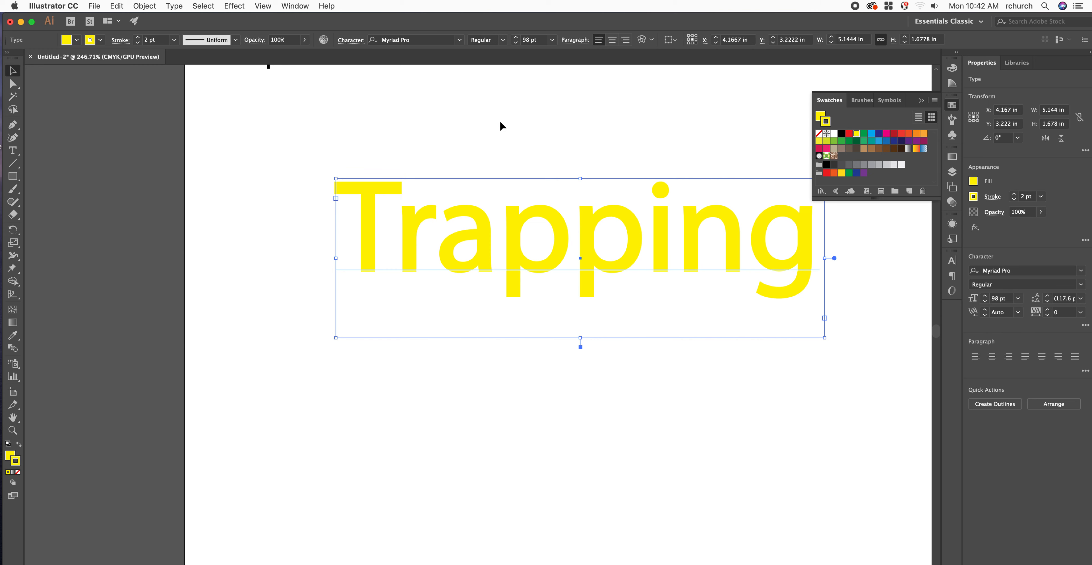
left_click(250, 111)
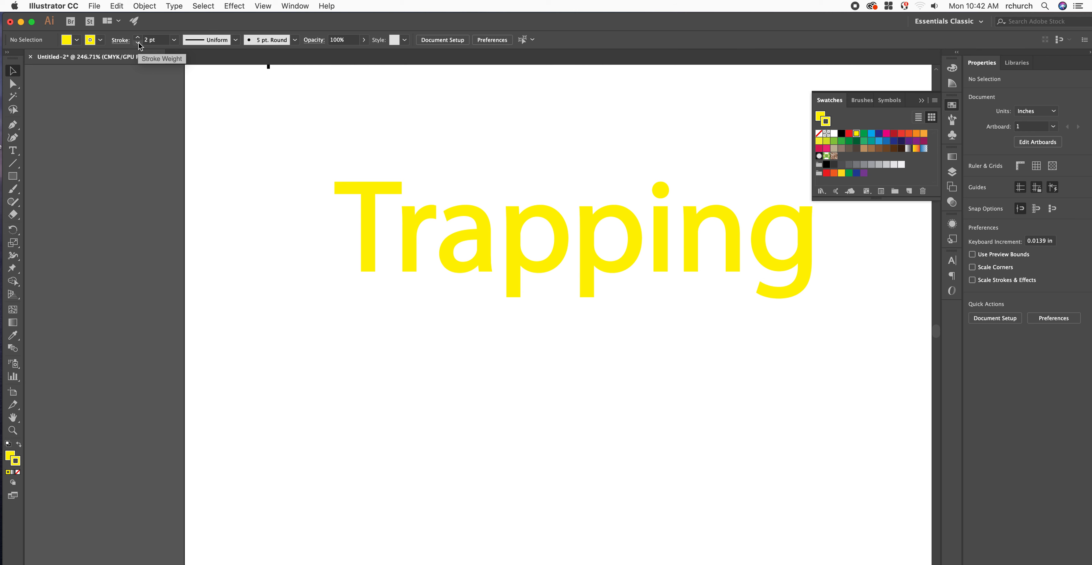
Step: Try to set the stroke weight of the yellow "Trapping" text to 1 pt
left_click(174, 41)
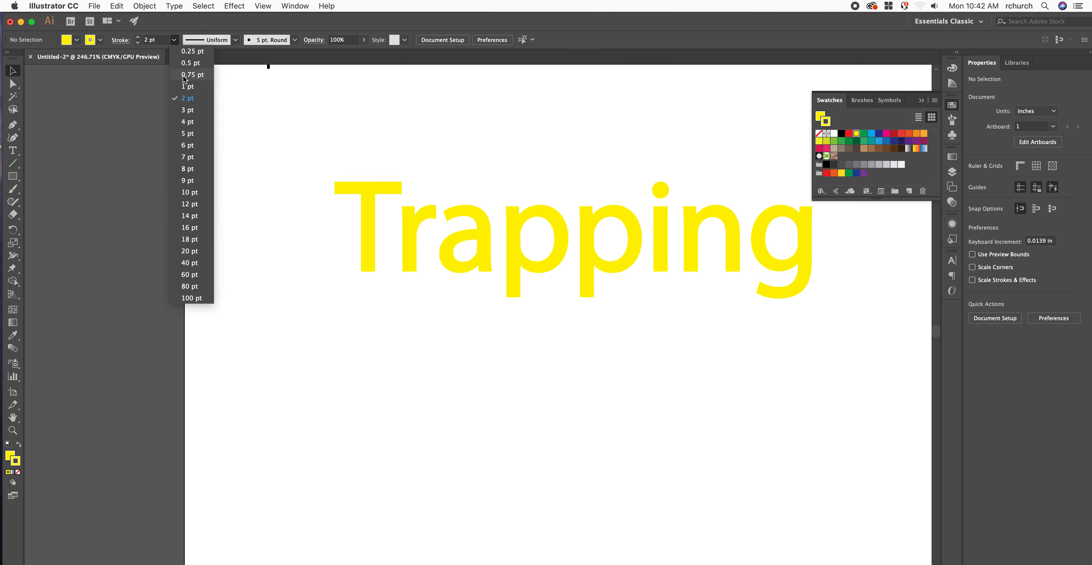
left_click(188, 87)
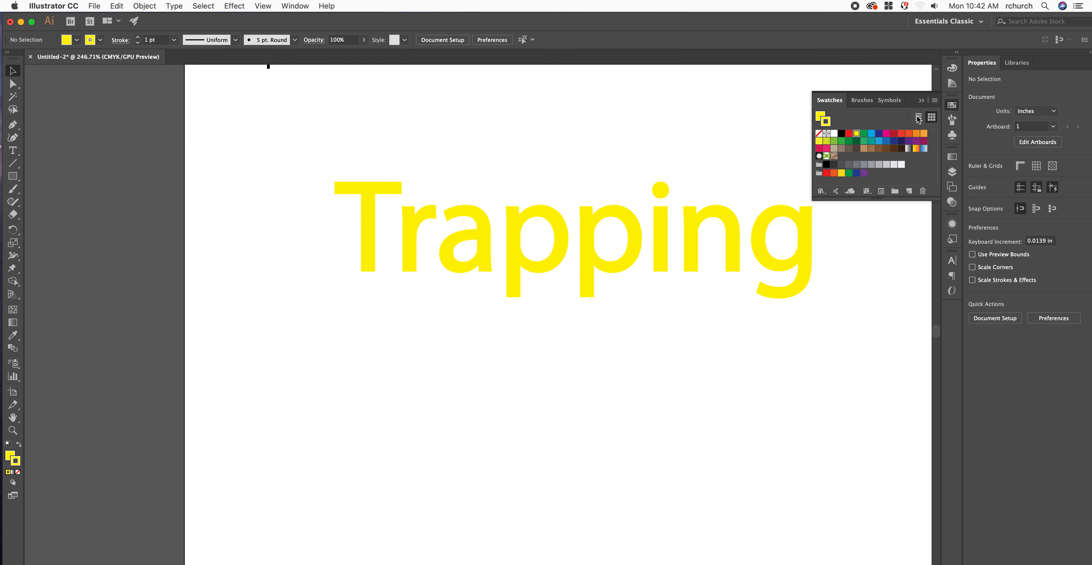
Step: Move the Fill color layer below the Stroke layer in the layer order
left_click(921, 103)
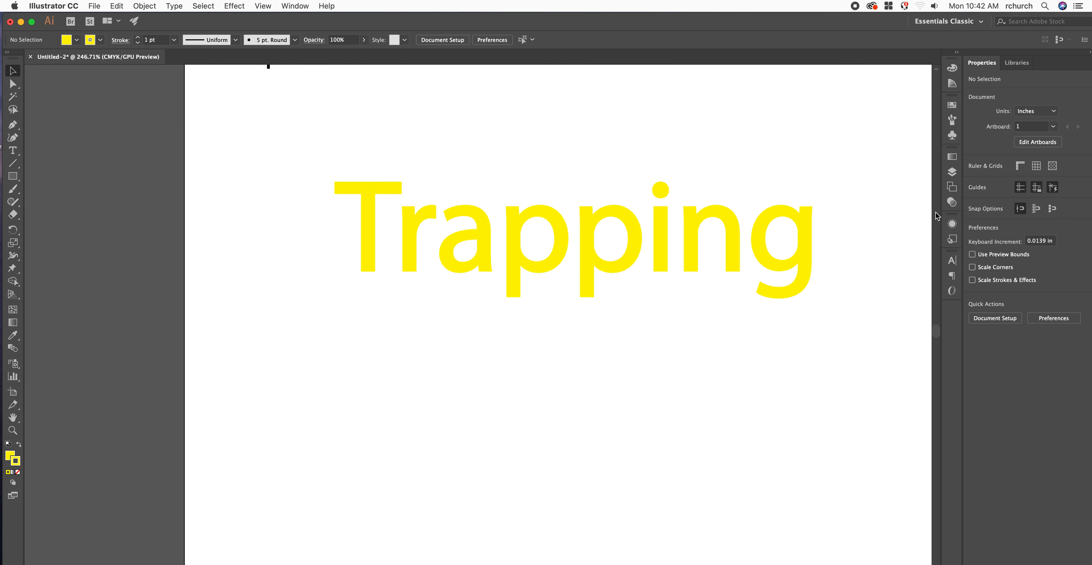
left_click(953, 172)
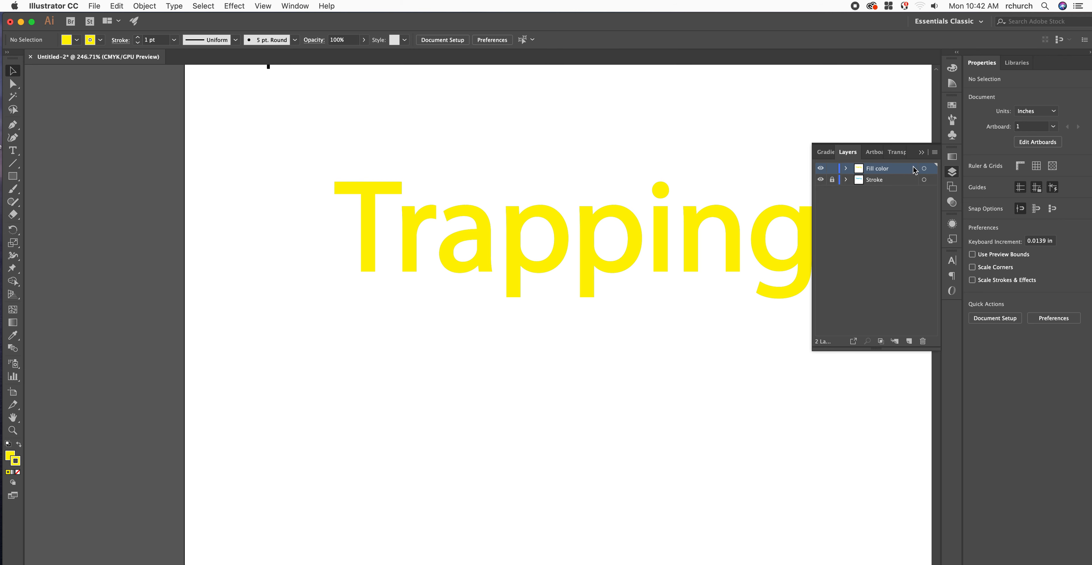
left_click(819, 169, "super")
left_click(819, 169, "super")
left_click_drag(896, 171, 893, 188)
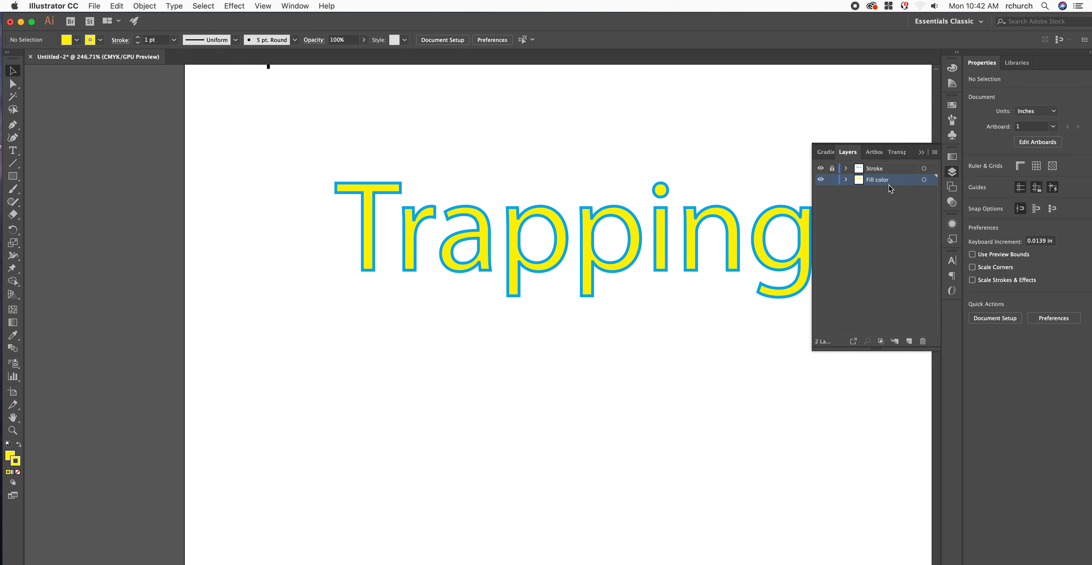
Step: Compare the blue outline with the yellow lettering by hiding and showing the Fill color and Stroke layers in turn
left_click(820, 180)
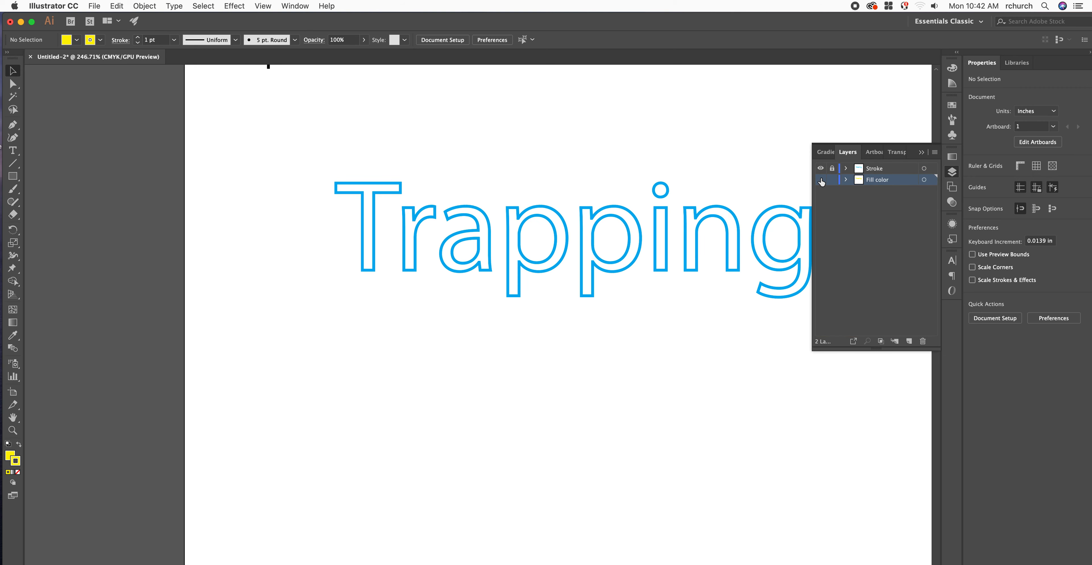
left_click(820, 180)
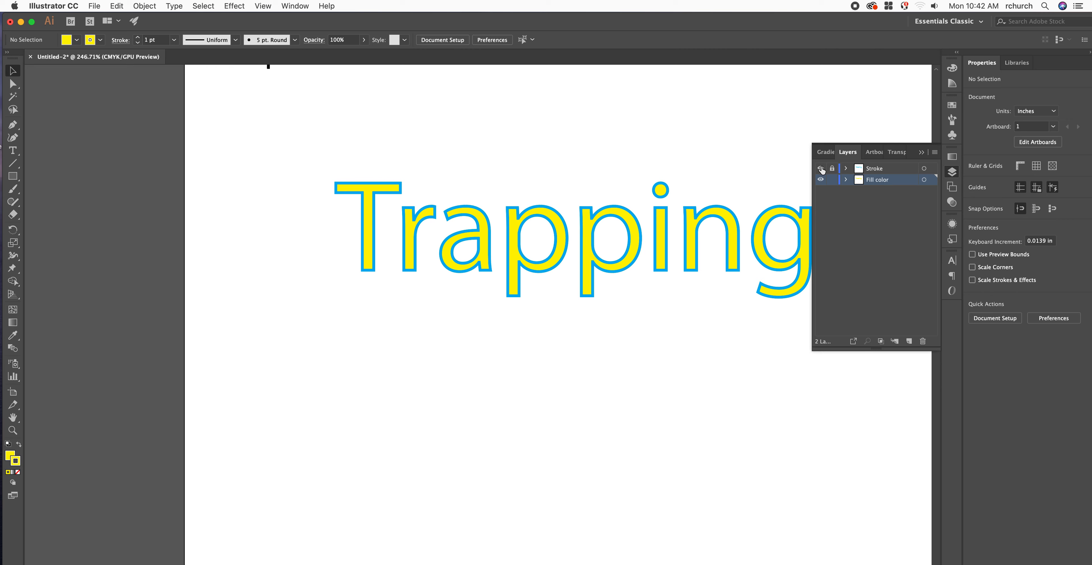
left_click(821, 169)
left_click(821, 168)
left_click(821, 168)
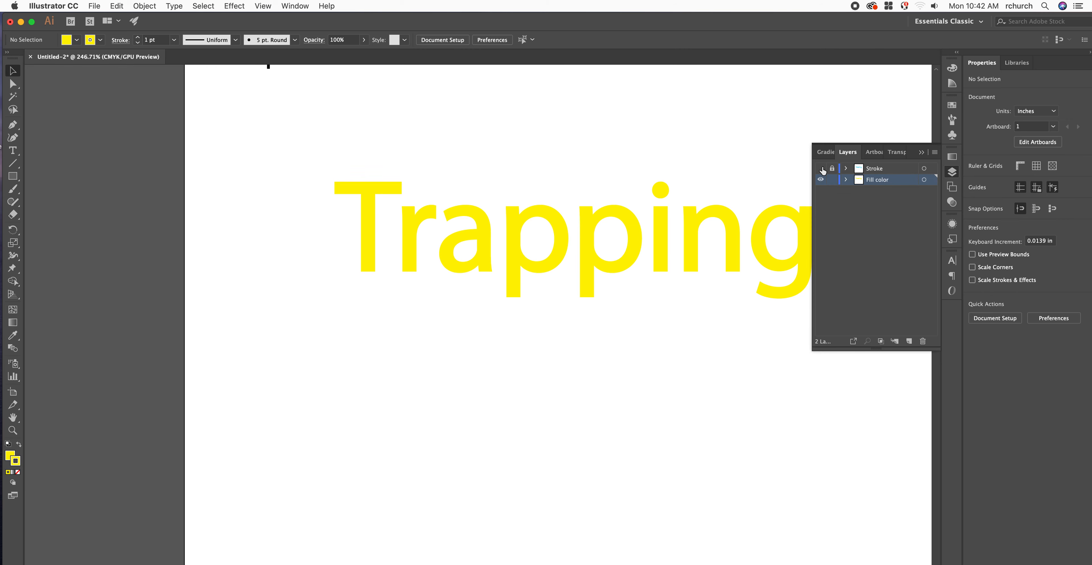
left_click(821, 168)
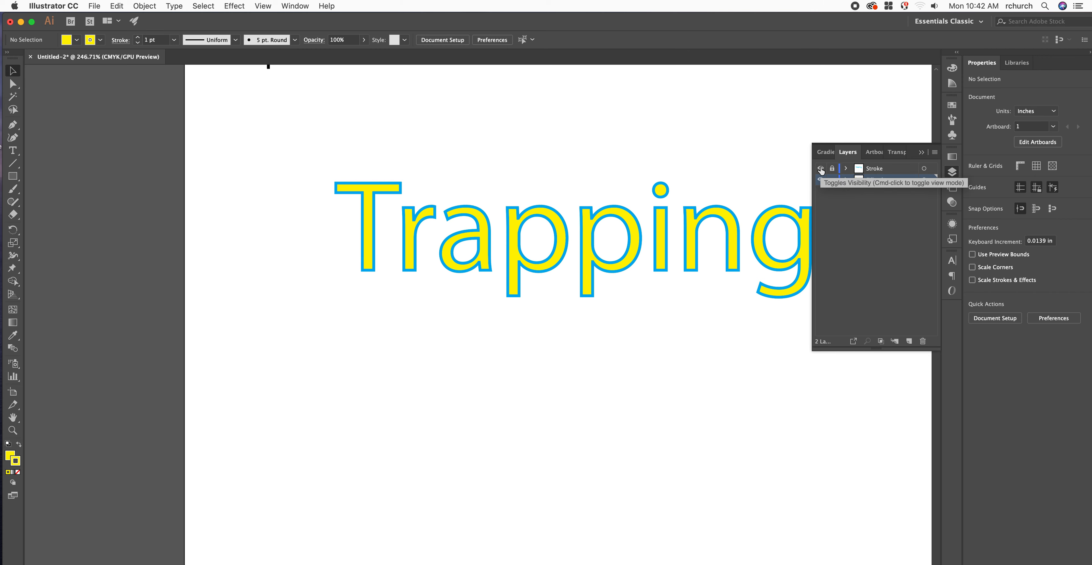
left_click(821, 169)
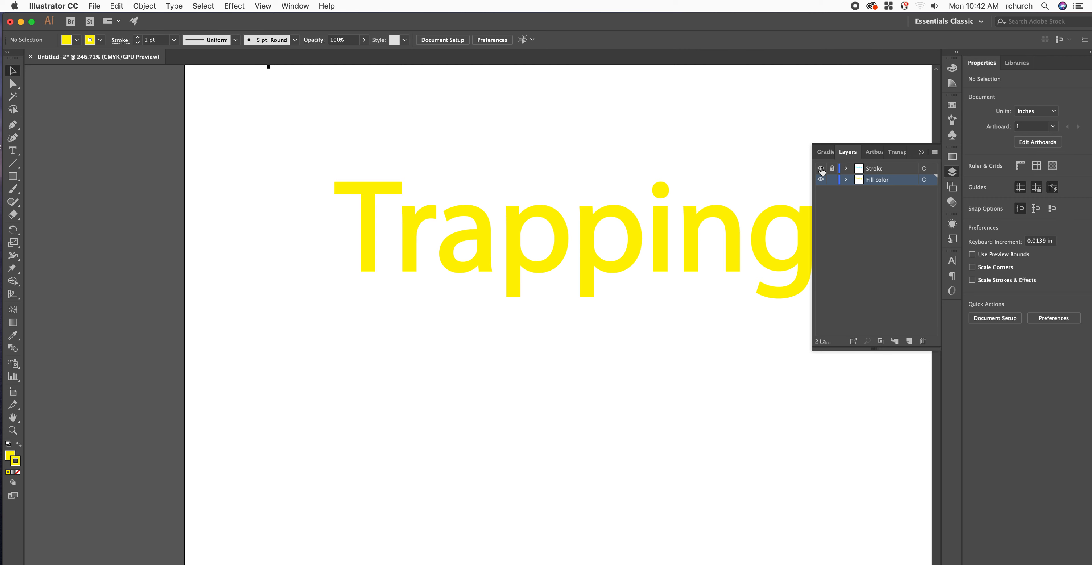
left_click(821, 169)
left_click(821, 169)
left_click(822, 169)
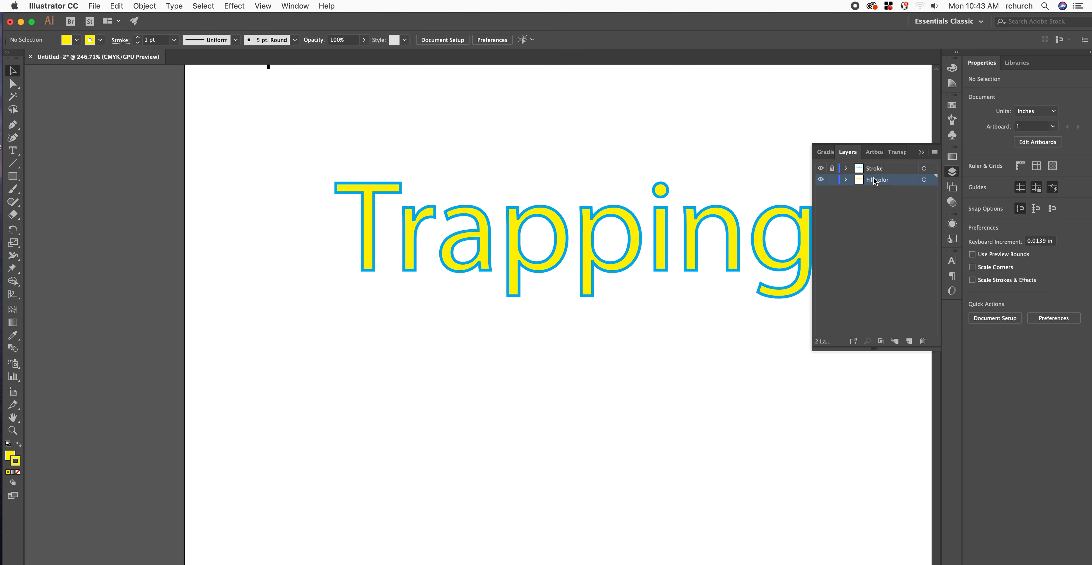
Step: Set the stroke weight of the yellow "Trapping" text on the Fill color layer to 0.75 pt
left_click(761, 235)
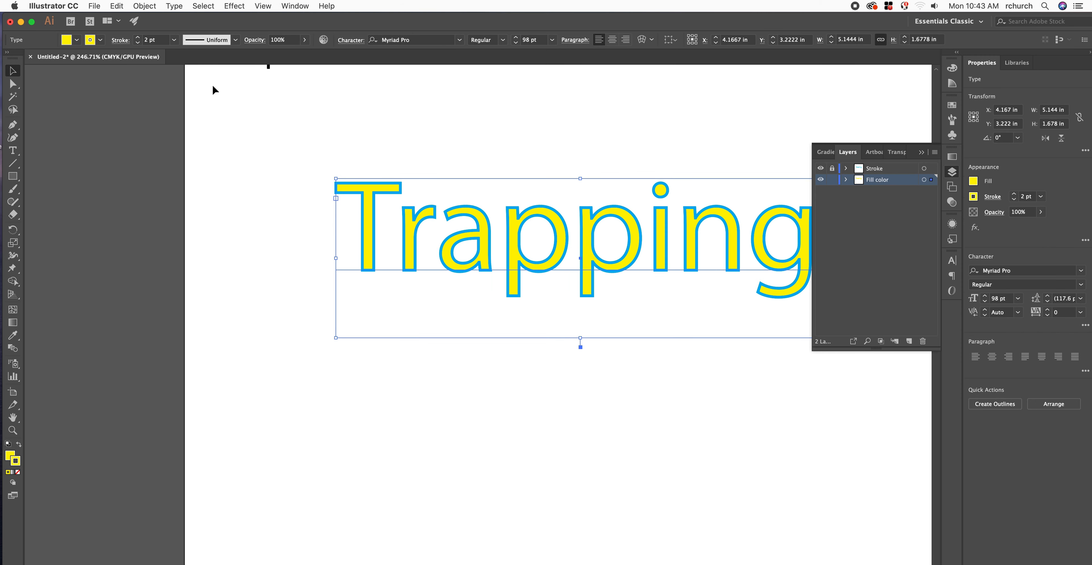
left_click(174, 41)
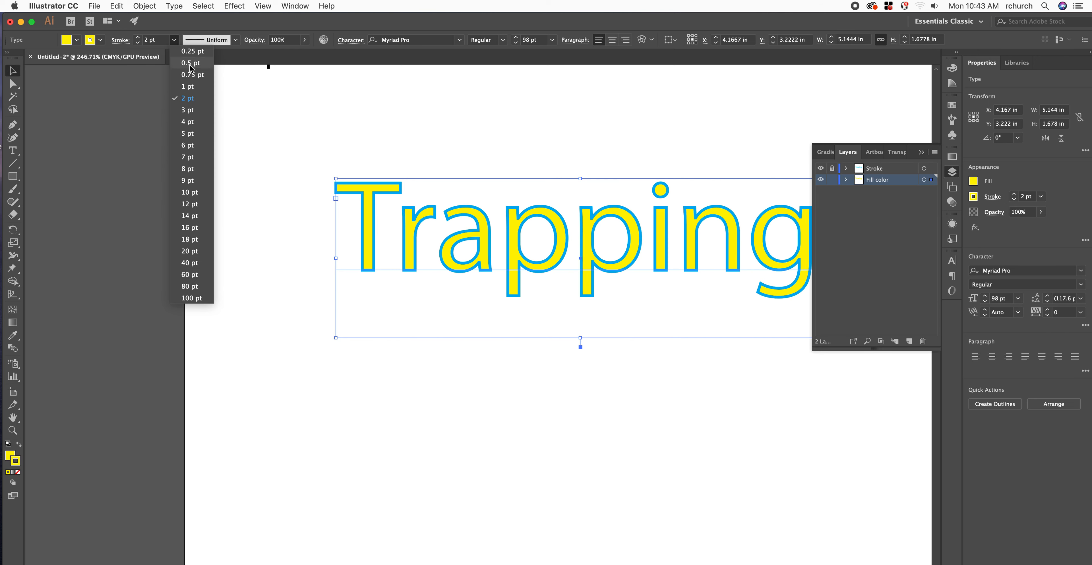
left_click(192, 75)
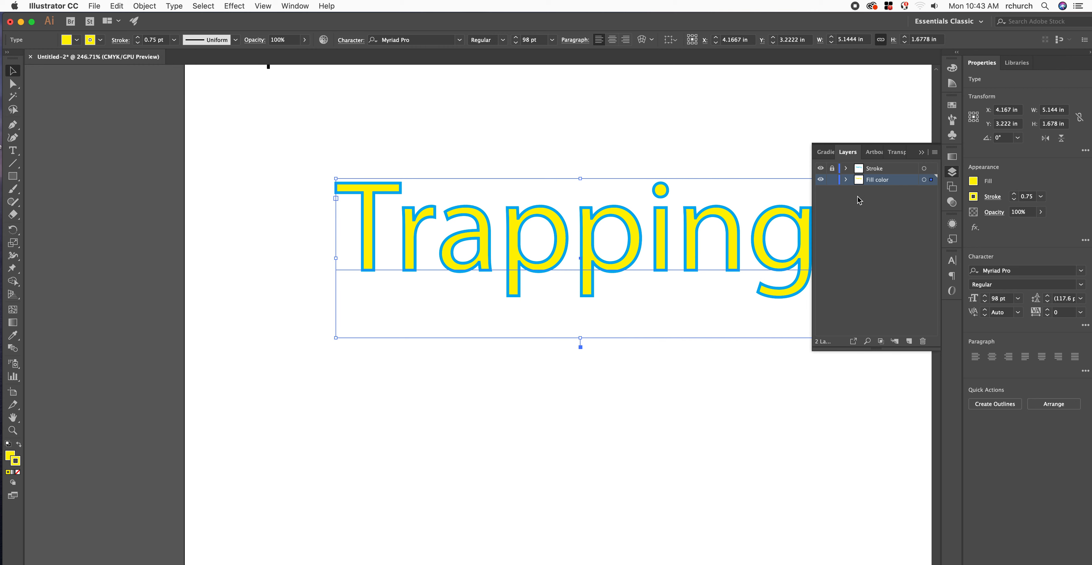
Step: Examine how far the yellow letters extend under the blue outline by repeatedly hiding and showing the Stroke layer at close range
left_click(820, 168)
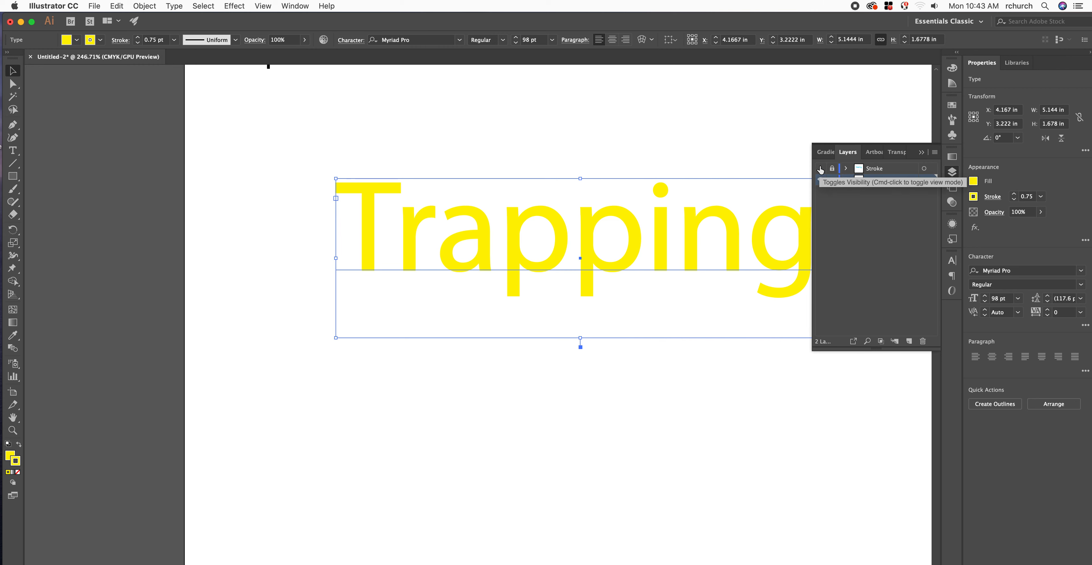
left_click(820, 168)
left_click(820, 169)
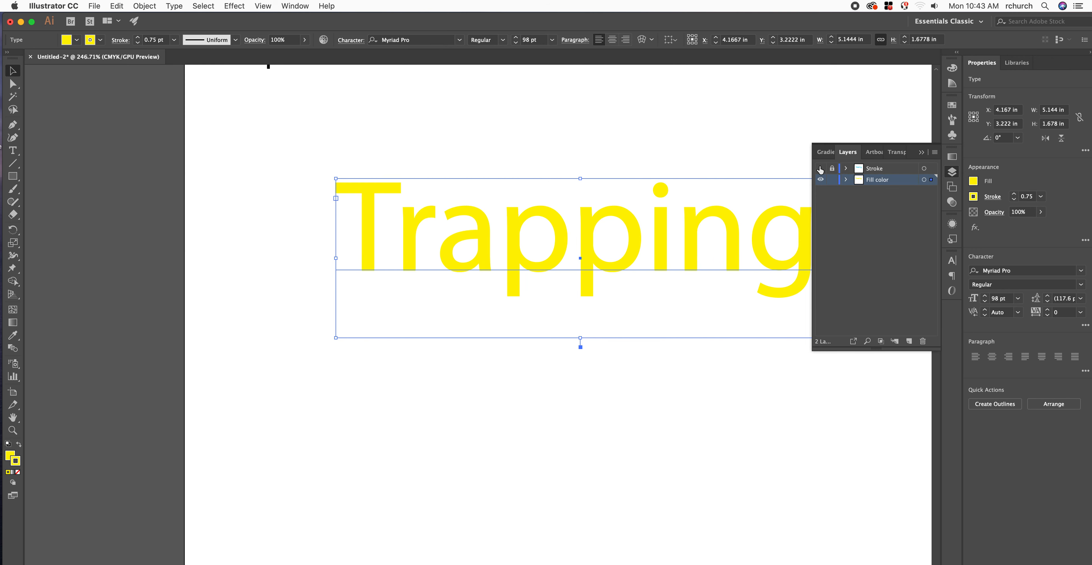
left_click(13, 431)
left_click_drag(472, 205, 685, 304)
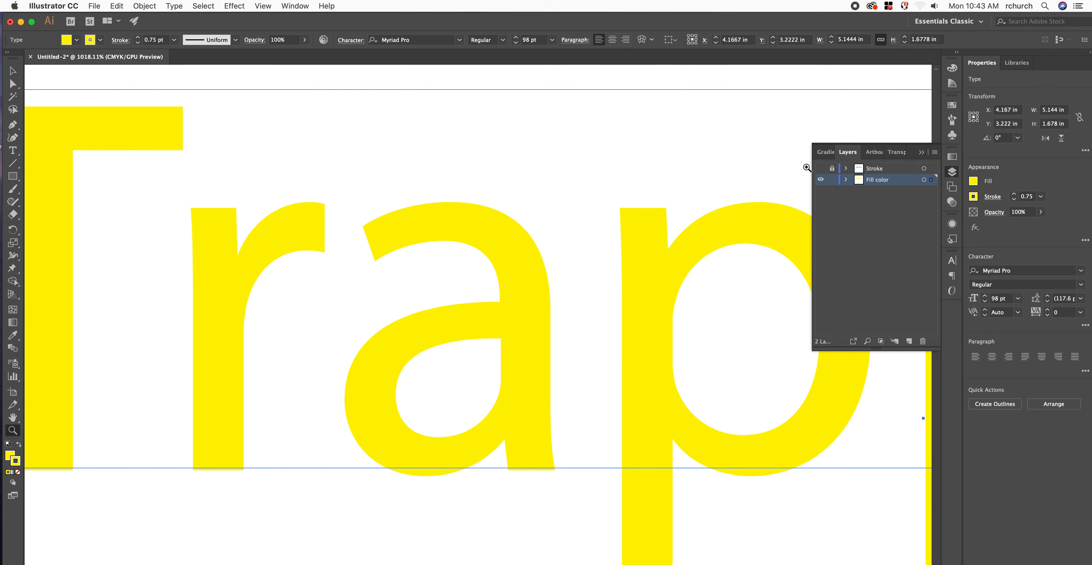
left_click(822, 169)
left_click(822, 169)
left_click(822, 169)
left_click(822, 169)
left_click(822, 169)
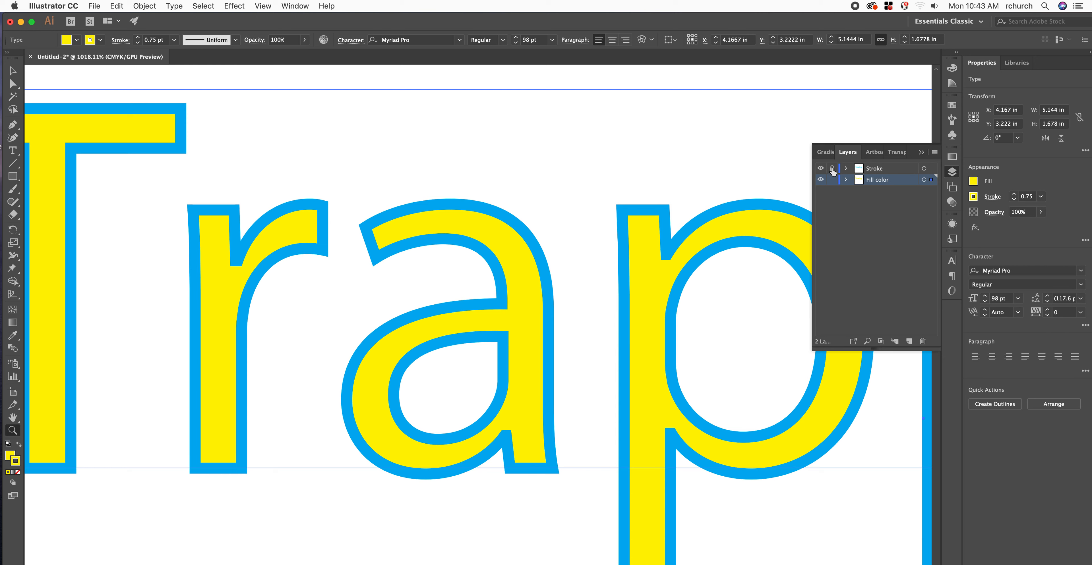
Step: Lock the Fill color layer and unlock the Stroke layer
left_click(832, 181)
left_click(832, 168)
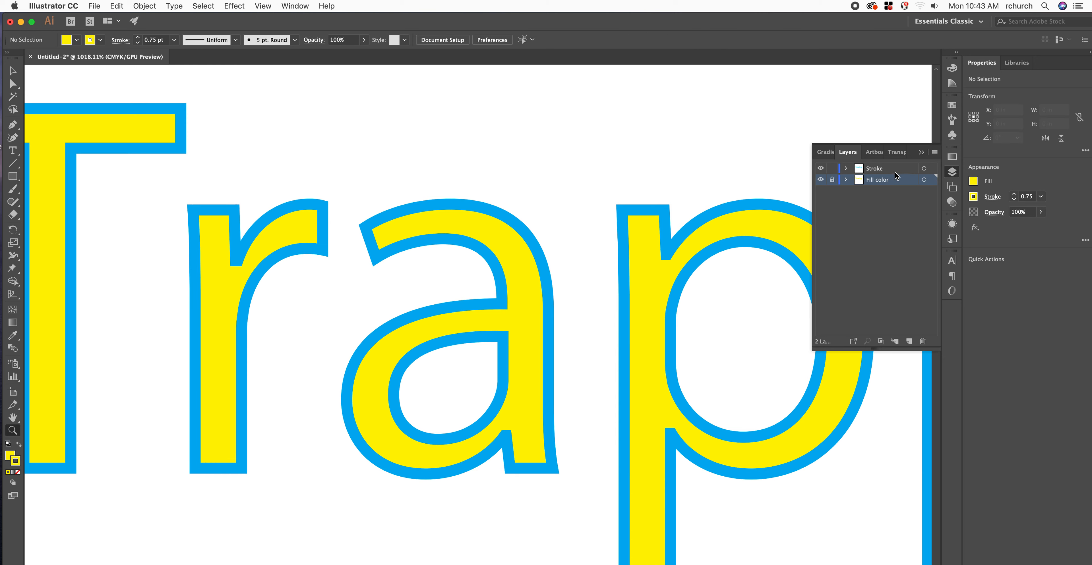
Step: Lower the opacity of the blue outline text on the Stroke layer to 43%
left_click(363, 40)
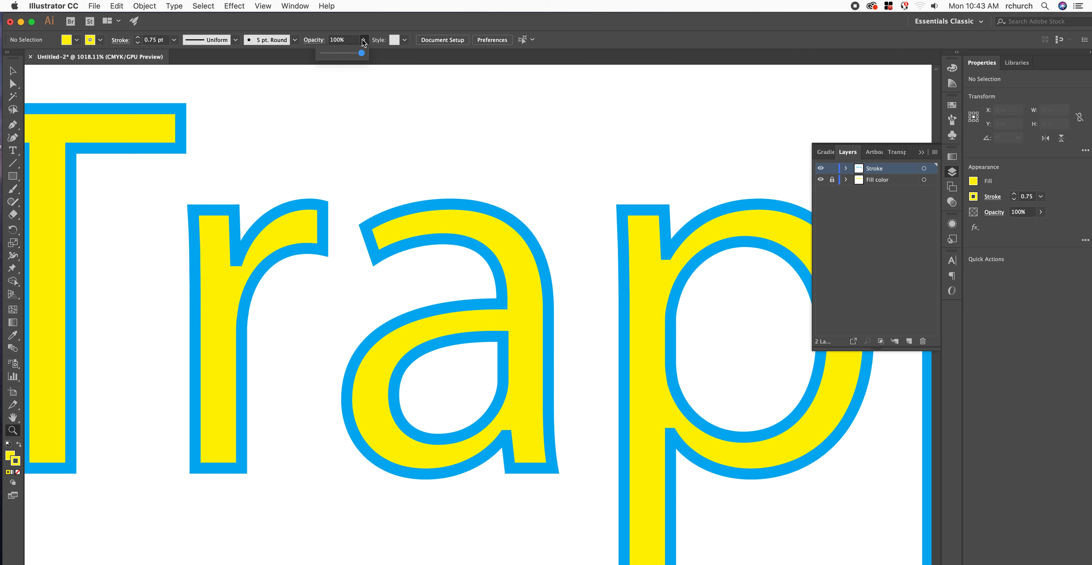
left_click_drag(361, 52, 339, 54)
left_click(13, 71)
left_click(91, 116)
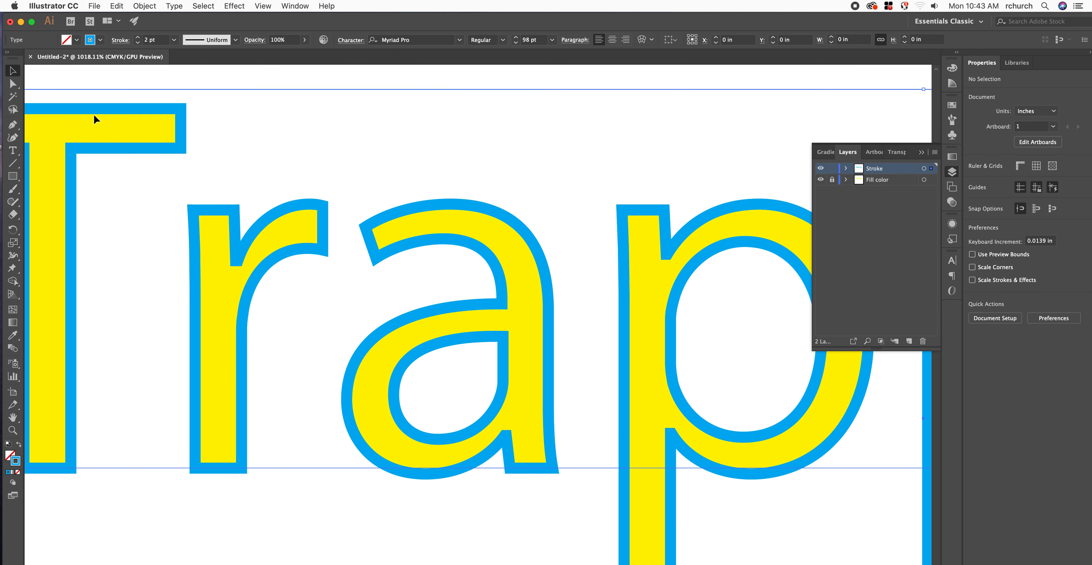
left_click(305, 42)
left_click_drag(304, 53, 280, 54)
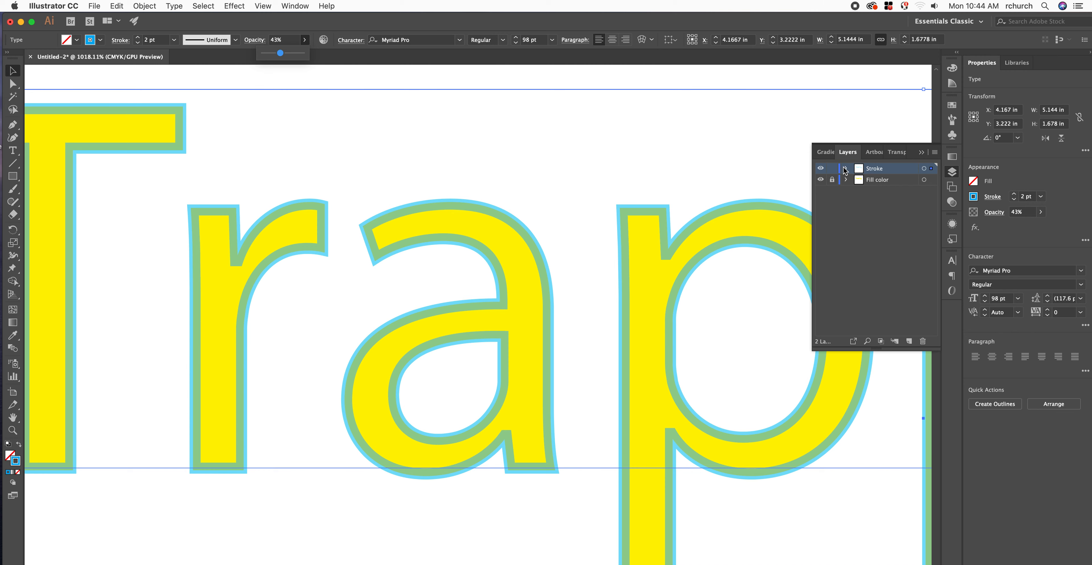
Step: Hide the Fill color layer and set the blue outline text's opacity back to 100%
left_click(821, 181)
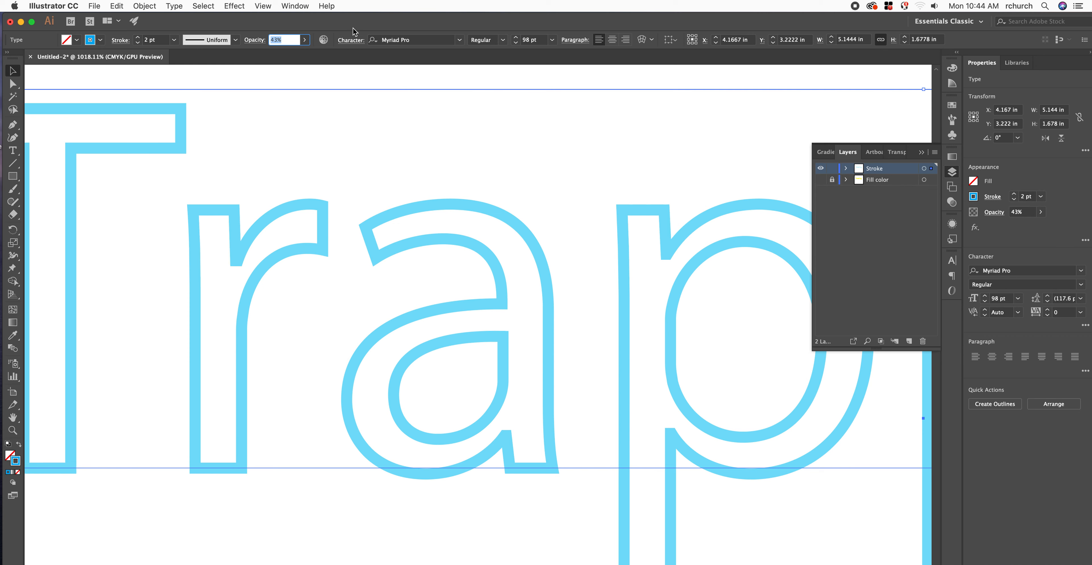
left_click(304, 40)
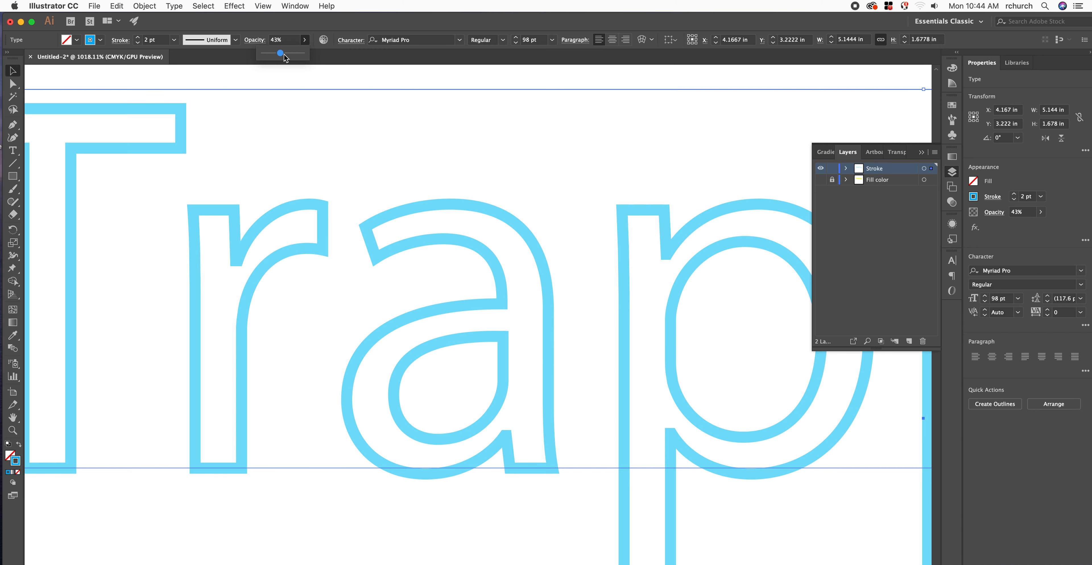
left_click_drag(280, 53, 321, 50)
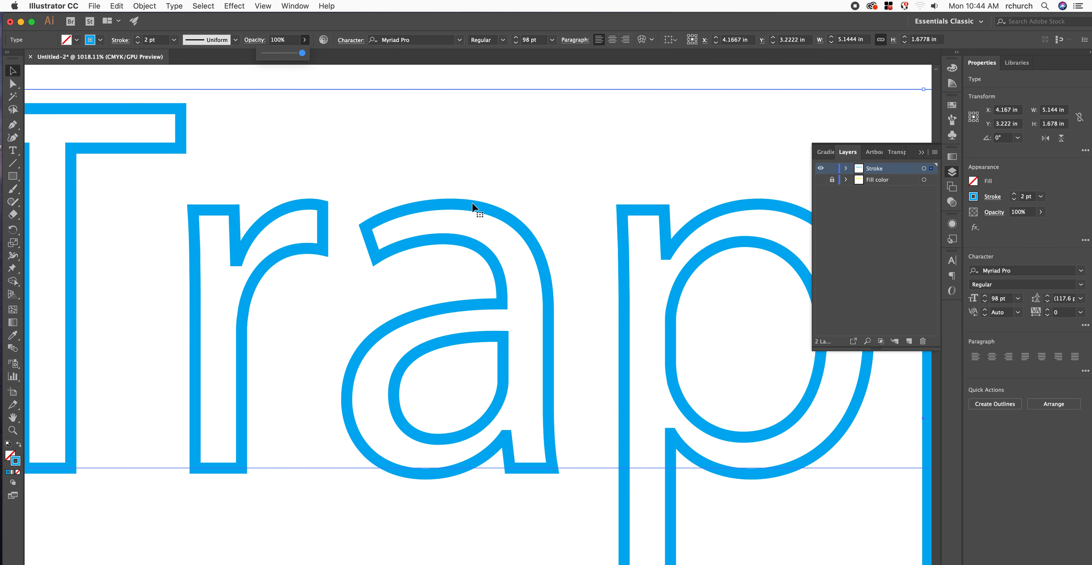
Step: Hide the Stroke layer, show the Fill color layer, and fit the whole artboard in view
left_click(820, 168)
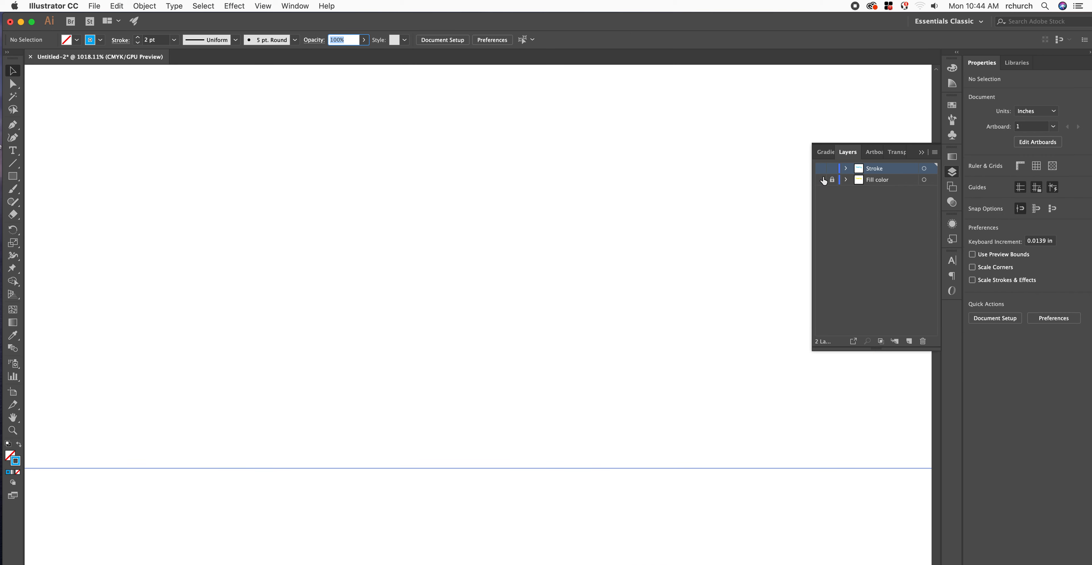
left_click(821, 179)
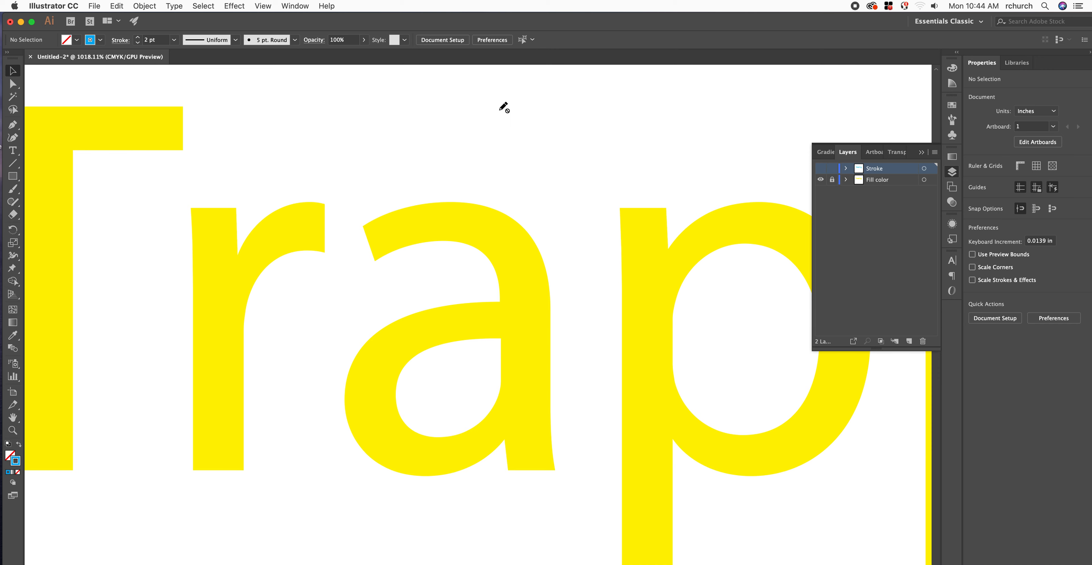
key("super+0")
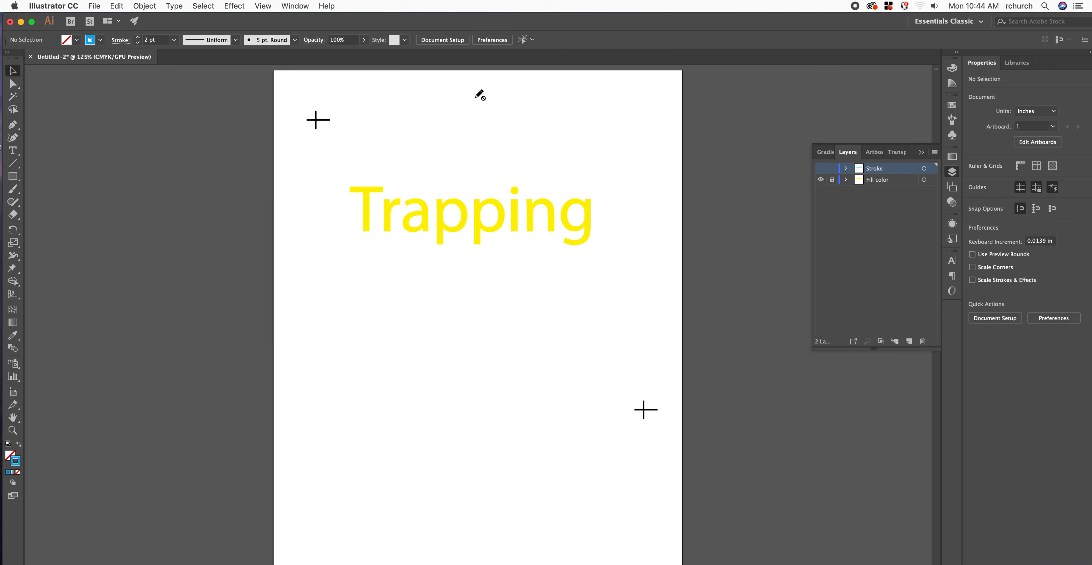